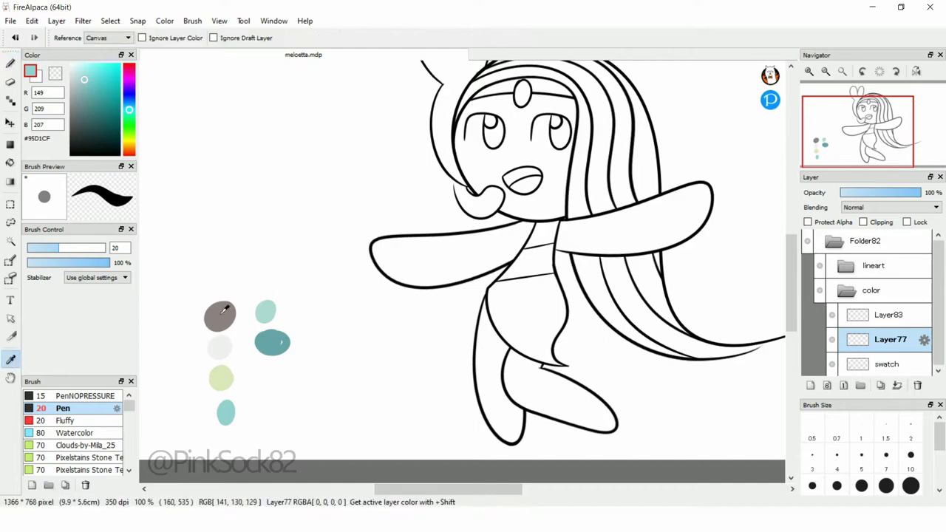
# Paint Meloetta's neck and torso brown-grey with the Pen on Layer77.
pyautogui.moveTo(397, 215)
pyautogui.mouseDown()
pyautogui.moveTo(436, 300)
pyautogui.moveTo(549, 226)
pyautogui.moveTo(575, 288)
pyautogui.mouseUp()
pyautogui.scroll(-1, 669, 212)
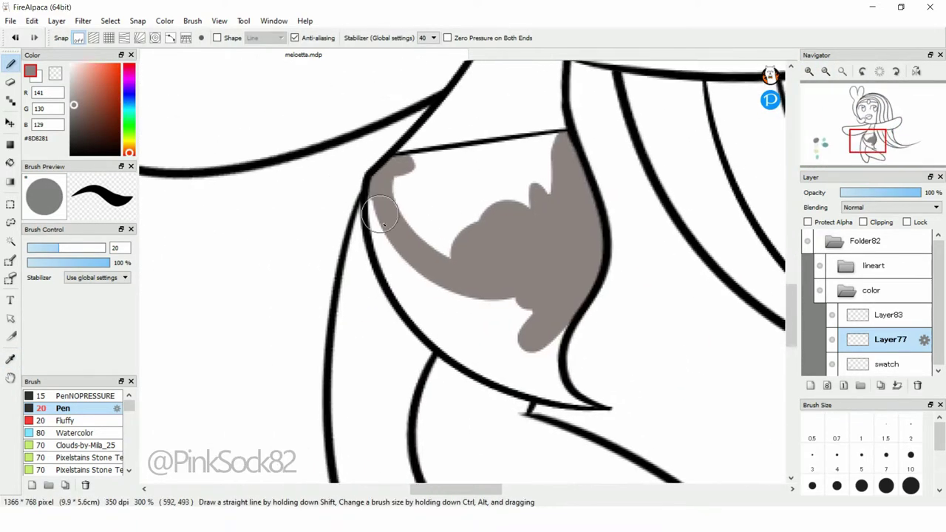
pyautogui.moveTo(384, 192); pyautogui.dragTo(480, 318)
pyautogui.moveTo(499, 378)
pyautogui.mouseDown()
pyautogui.moveTo(564, 301)
pyautogui.moveTo(559, 142)
pyautogui.mouseUp()
pyautogui.moveTo(422, 252); pyautogui.dragTo(413, 191)
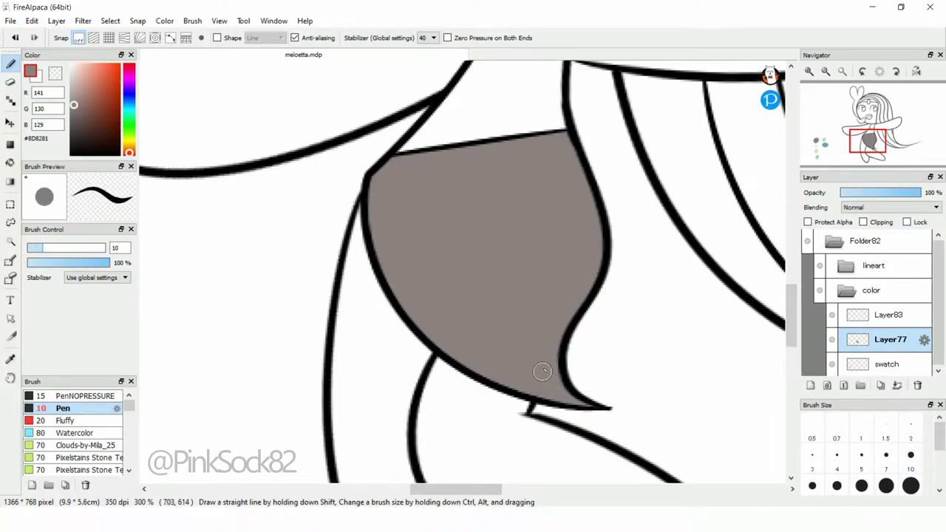
pyautogui.scroll(3, 502, 295)
pyautogui.scroll(2, 441, 181)
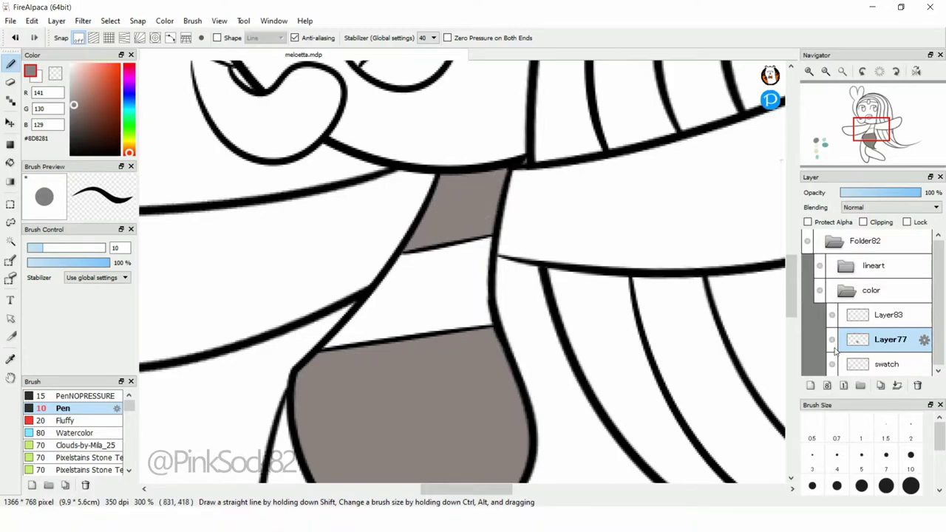
# Eyedrop the light green swatch and move the green layer below the grey layer.
pyautogui.click(886, 315)
pyautogui.moveTo(870, 129); pyautogui.dragTo(827, 148)
pyautogui.press('i')
pyautogui.click(325, 387)
pyautogui.click(866, 145)
pyautogui.click(827, 151)
pyautogui.click(869, 146)
pyautogui.moveTo(887, 315); pyautogui.dragTo(886, 347)
# Paint the hair along the headband light green with a size-30 Pen brush.
pyautogui.press('b')
pyautogui.click(879, 133)
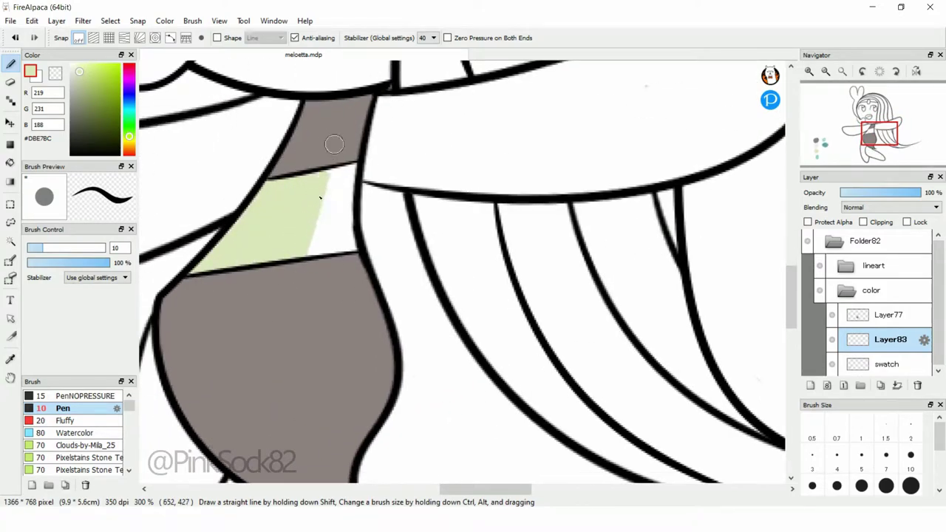
pyautogui.moveTo(872, 133); pyautogui.dragTo(870, 102)
pyautogui.moveTo(606, 235)
pyautogui.mouseDown()
pyautogui.moveTo(623, 235)
pyautogui.moveTo(583, 173)
pyautogui.moveTo(591, 363)
pyautogui.moveTo(656, 279)
pyautogui.mouseUp()
pyautogui.moveTo(195, 355)
pyautogui.mouseDown()
pyautogui.moveTo(285, 212)
pyautogui.moveTo(357, 168)
pyautogui.mouseUp()
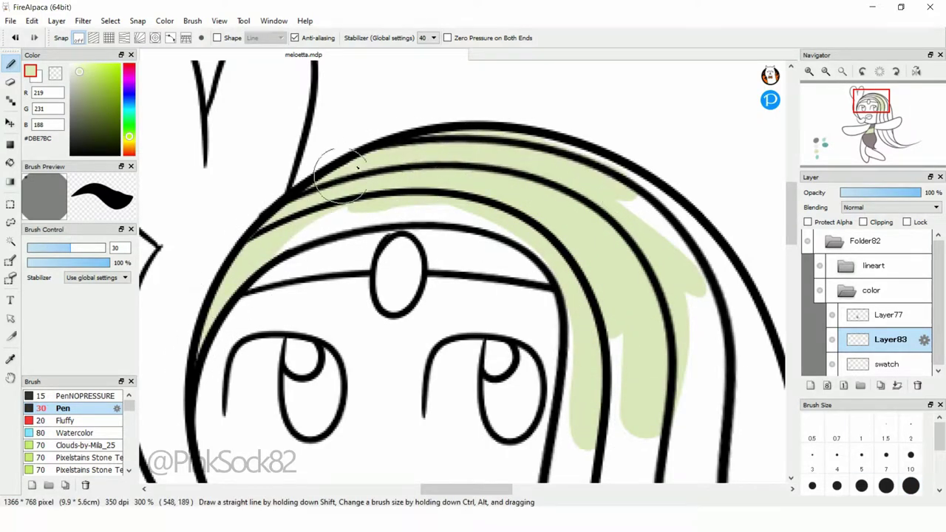
pyautogui.moveTo(871, 101); pyautogui.dragTo(880, 115)
pyautogui.moveTo(418, 70)
pyautogui.mouseDown()
pyautogui.moveTo(407, 332)
pyautogui.moveTo(473, 99)
pyautogui.moveTo(569, 131)
pyautogui.moveTo(548, 376)
pyautogui.moveTo(461, 271)
pyautogui.moveTo(384, 342)
pyautogui.mouseUp()
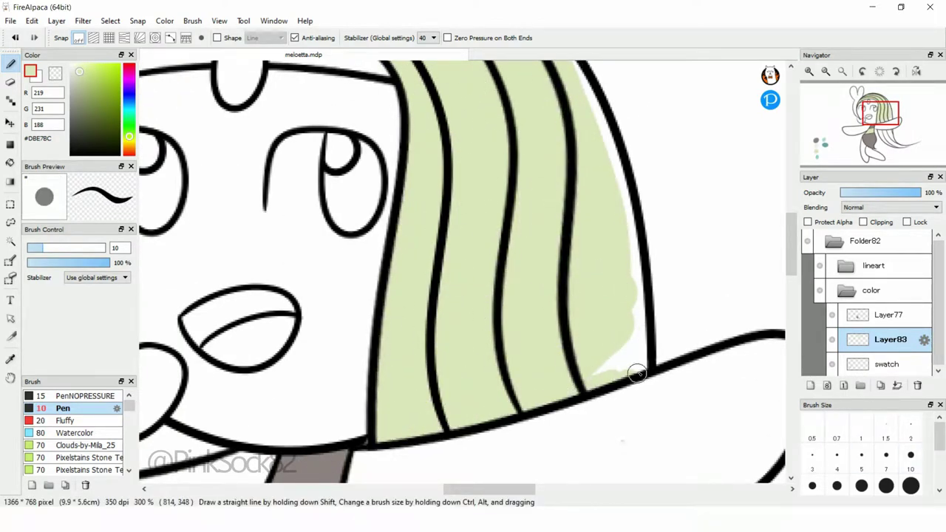
# Fill the remaining hair strands and the gaps between them light green.
pyautogui.scroll(3, 634, 302)
pyautogui.moveTo(872, 111)
pyautogui.mouseDown()
pyautogui.moveTo(869, 129)
pyautogui.moveTo(887, 97)
pyautogui.moveTo(881, 145)
pyautogui.mouseUp()
pyautogui.moveTo(347, 133); pyautogui.dragTo(396, 236)
pyautogui.hotkey('ctrl', 'z')
pyautogui.click(910, 486)
pyautogui.moveTo(443, 192)
pyautogui.mouseDown()
pyautogui.moveTo(481, 274)
pyautogui.moveTo(502, 171)
pyautogui.moveTo(549, 137)
pyautogui.mouseUp()
pyautogui.moveTo(362, 169); pyautogui.dragTo(584, 138)
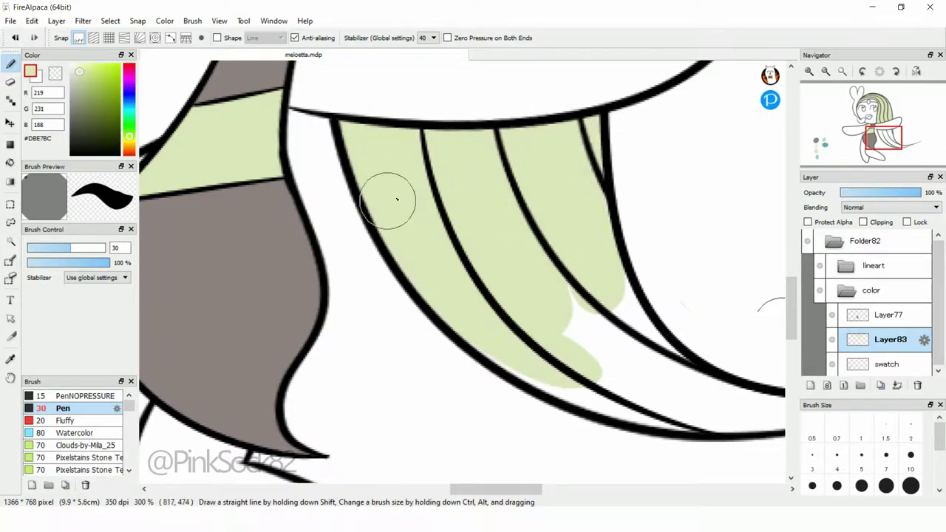
pyautogui.moveTo(396, 199); pyautogui.dragTo(271, 183)
pyautogui.moveTo(460, 219); pyautogui.dragTo(535, 252)
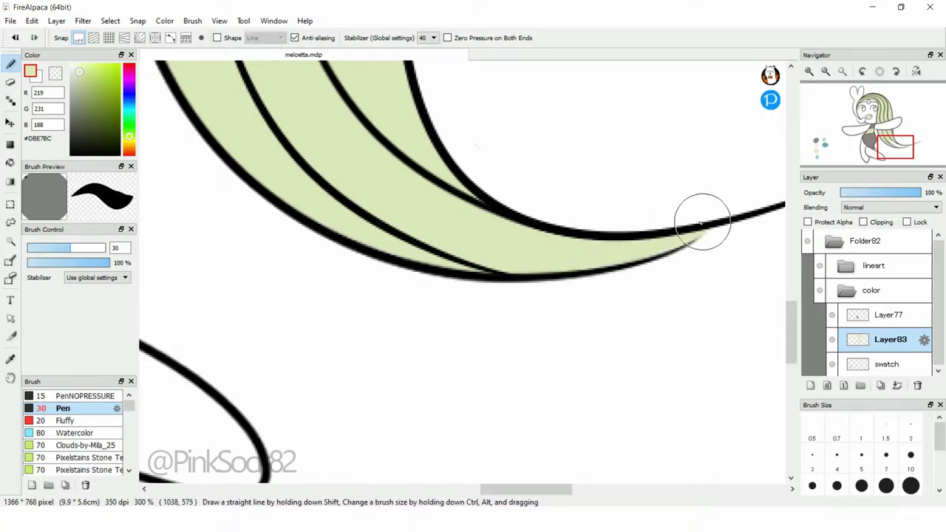
# Raise the green's saturation with Filter > Hue Saturation Brightness.
pyautogui.scroll(-3, 379, 233)
pyautogui.click(137, 21)
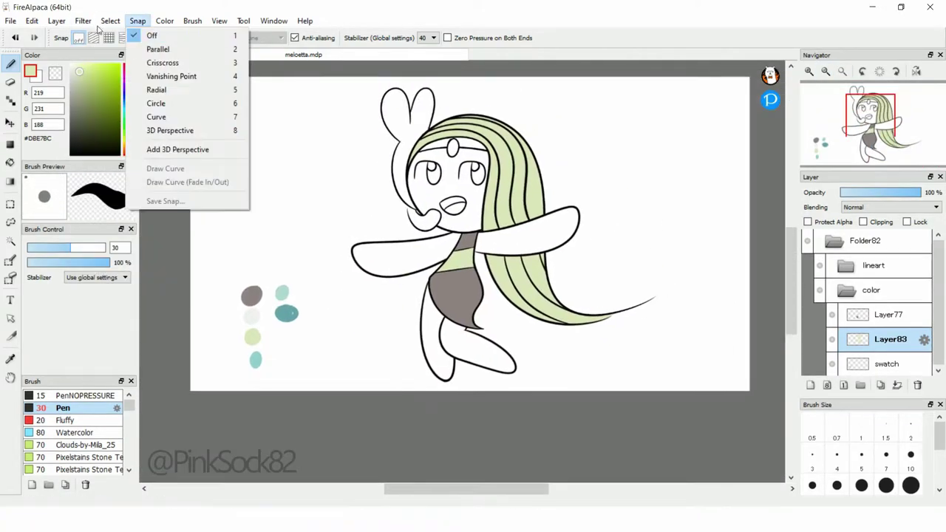
pyautogui.click(104, 45)
pyautogui.moveTo(393, 230); pyautogui.dragTo(227, 152)
pyautogui.moveTo(310, 193)
pyautogui.mouseDown()
pyautogui.moveTo(323, 194)
pyautogui.moveTo(290, 212)
pyautogui.moveTo(311, 216)
pyautogui.mouseUp()
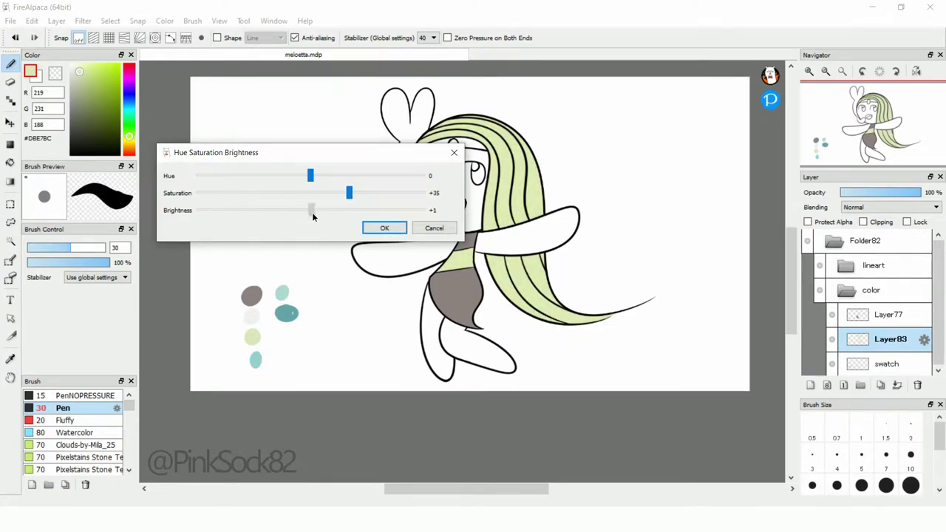
pyautogui.click(381, 228)
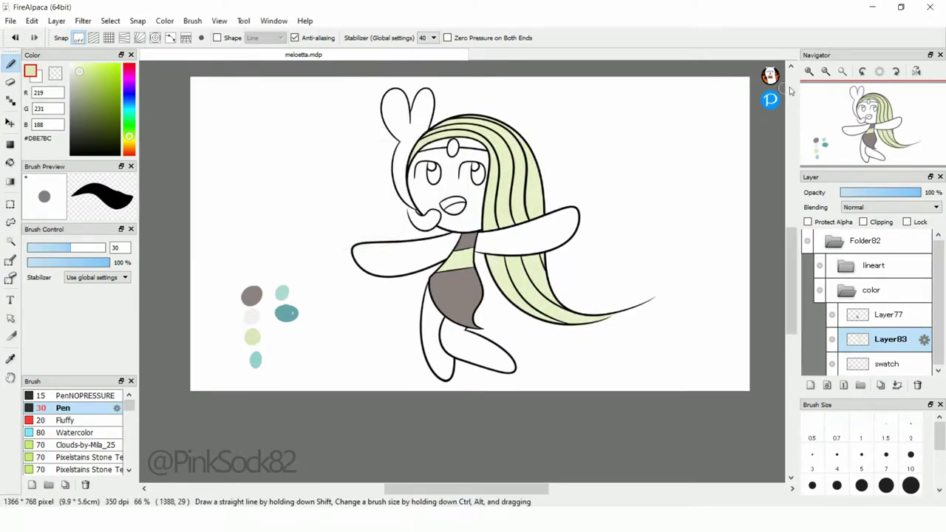
pyautogui.scroll(2, 847, 116)
# On a new layer, paint brown-grey into the left ear and undo a stray strip.
pyautogui.moveTo(847, 116); pyautogui.dragTo(869, 142)
pyautogui.hotkey('ctrl', 'shift', 'n')
pyautogui.keyDown('alt'); pyautogui.click(439, 300); pyautogui.keyUp('alt')
pyautogui.scroll(5, 440, 300)
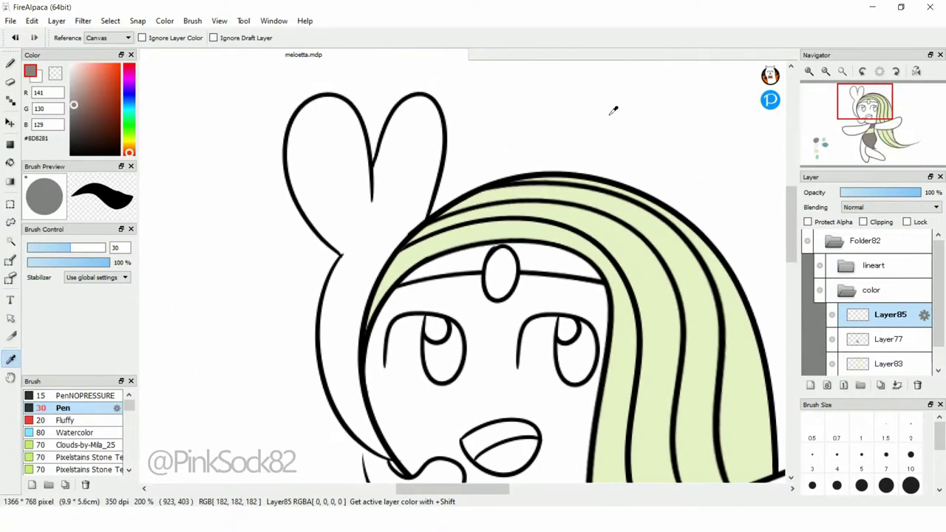
pyautogui.moveTo(336, 203); pyautogui.dragTo(323, 127)
pyautogui.moveTo(298, 171)
pyautogui.mouseDown()
pyautogui.moveTo(377, 212)
pyautogui.moveTo(381, 234)
pyautogui.mouseUp()
pyautogui.hotkey('ctrl', 'z')
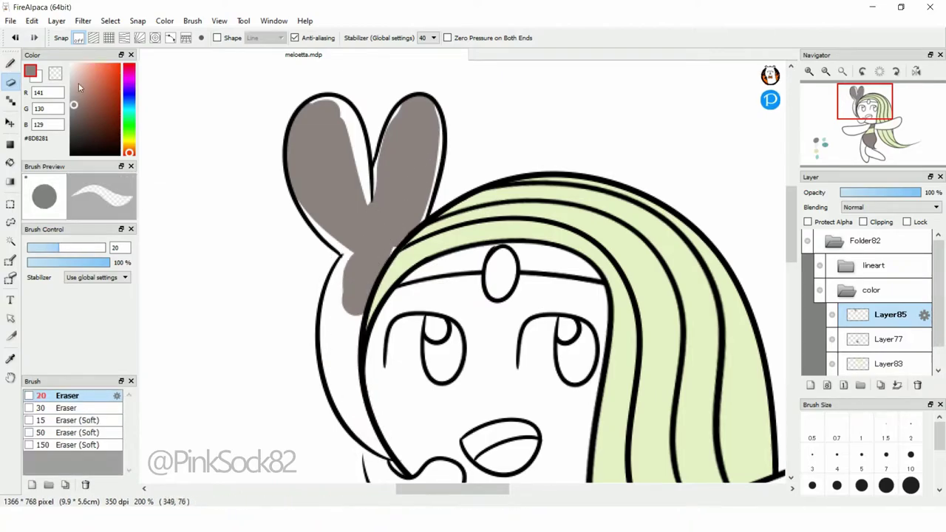
# Zoom in closely and fill the inside of the ear with brown-grey strokes.
pyautogui.click(809, 73)
pyautogui.click(910, 476)
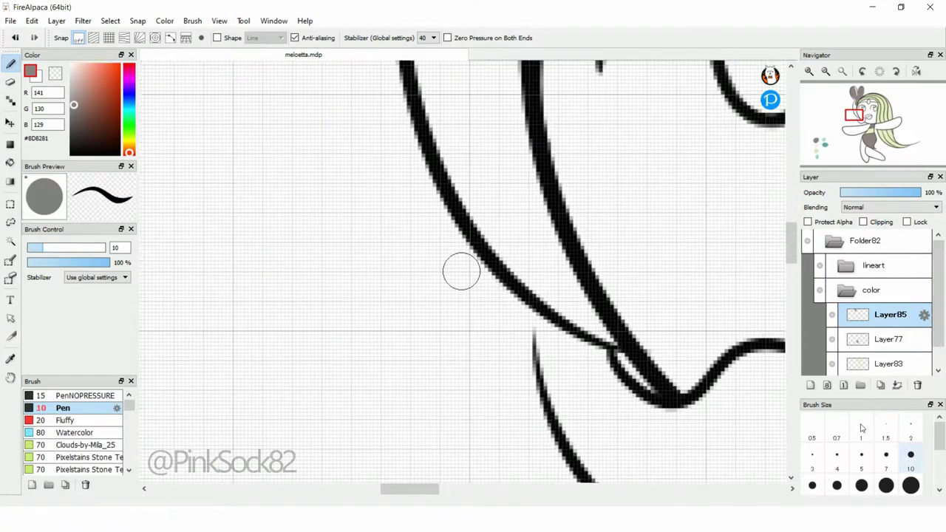
pyautogui.moveTo(480, 122); pyautogui.dragTo(542, 214)
pyautogui.moveTo(502, 96); pyautogui.dragTo(598, 327)
pyautogui.moveTo(452, 157); pyautogui.dragTo(599, 328)
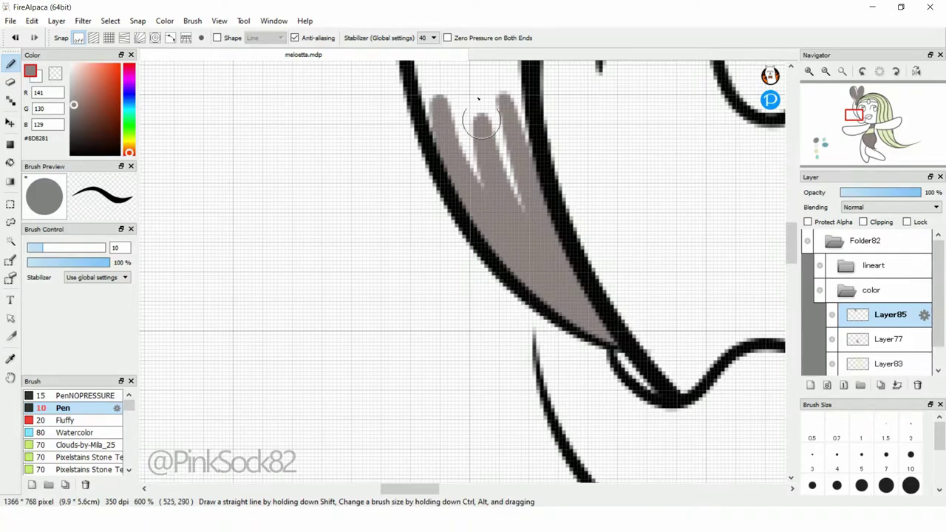
pyautogui.moveTo(478, 98); pyautogui.dragTo(510, 210)
pyautogui.scroll(5, 478, 222)
pyautogui.moveTo(565, 170); pyautogui.dragTo(547, 399)
pyautogui.press('e')
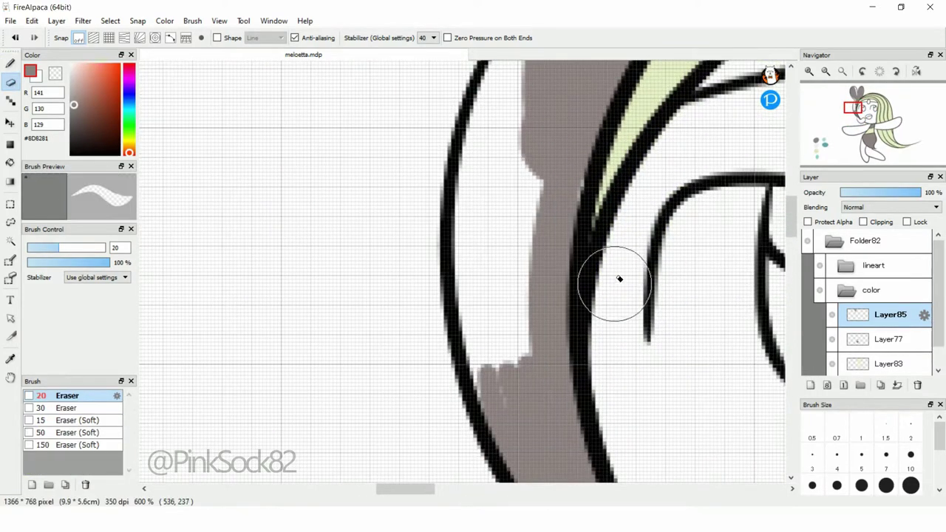
pyautogui.click(10, 63)
pyautogui.moveTo(473, 81); pyautogui.dragTo(475, 360)
pyautogui.moveTo(510, 81); pyautogui.dragTo(523, 212)
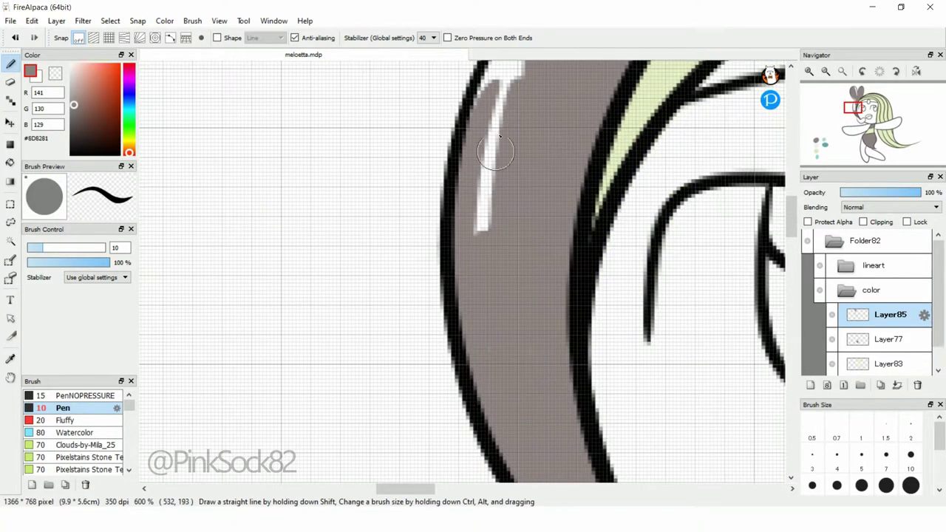
# Cover the white slivers between the ear lines and the right ear edge in grey.
pyautogui.scroll(-3, 499, 85)
pyautogui.scroll(5, 614, 177)
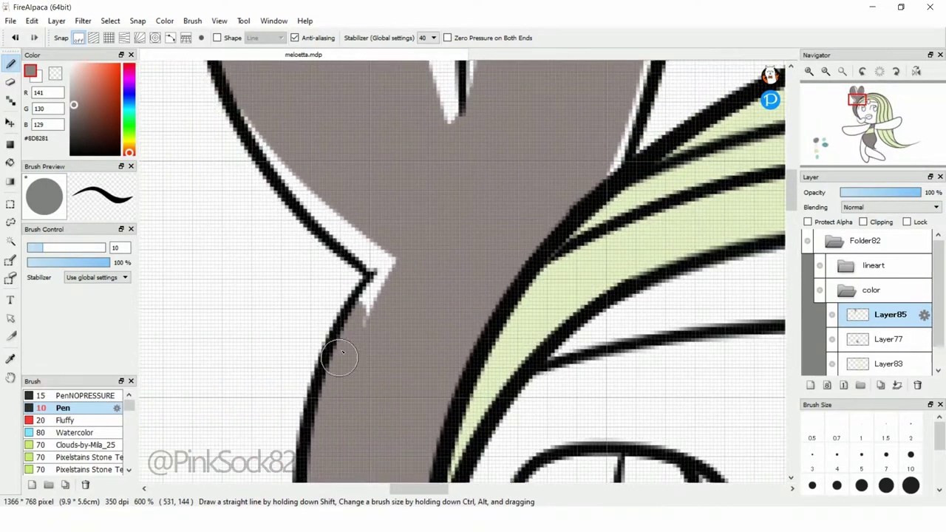
pyautogui.moveTo(389, 270); pyautogui.dragTo(362, 247)
pyautogui.scroll(5, 389, 270)
pyautogui.moveTo(466, 170); pyautogui.dragTo(473, 377)
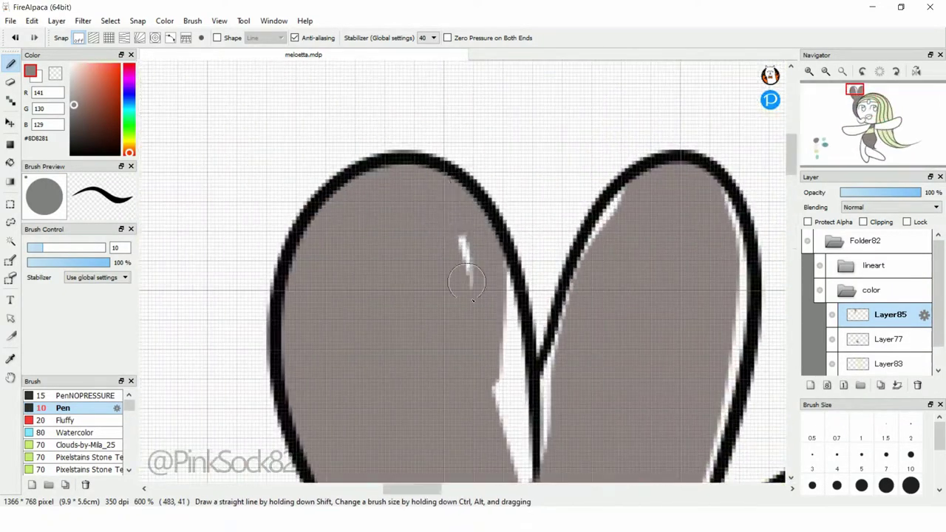
pyautogui.moveTo(451, 222); pyautogui.dragTo(462, 288)
pyautogui.moveTo(377, 243); pyautogui.dragTo(396, 308)
pyautogui.moveTo(613, 125)
pyautogui.mouseDown()
pyautogui.moveTo(566, 406)
pyautogui.moveTo(554, 391)
pyautogui.mouseUp()
pyautogui.hotkey('ctrl', 'z')
pyautogui.moveTo(614, 96); pyautogui.dragTo(613, 180)
# On another new layer, fill the curl beside the mouth with brown-grey.
pyautogui.click(861, 102)
pyautogui.moveTo(861, 102)
pyautogui.mouseDown()
pyautogui.moveTo(858, 90)
pyautogui.moveTo(865, 143)
pyautogui.moveTo(870, 109)
pyautogui.moveTo(860, 120)
pyautogui.mouseUp()
pyautogui.scroll(-2, 434, 273)
pyautogui.scroll(1, 860, 118)
pyautogui.hotkey('ctrl', 'shift', 'n')
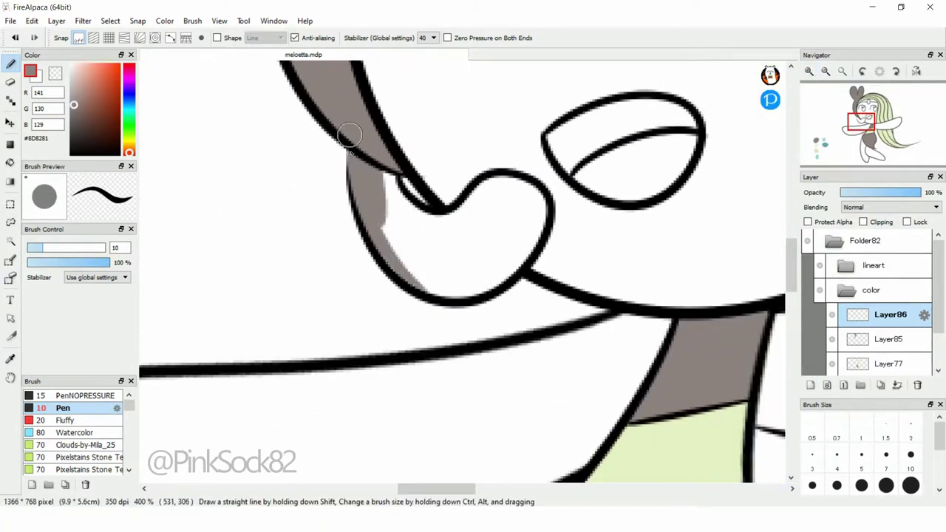
pyautogui.moveTo(388, 236)
pyautogui.mouseDown()
pyautogui.moveTo(482, 277)
pyautogui.moveTo(434, 251)
pyautogui.mouseUp()
pyautogui.moveTo(860, 118); pyautogui.dragTo(868, 122)
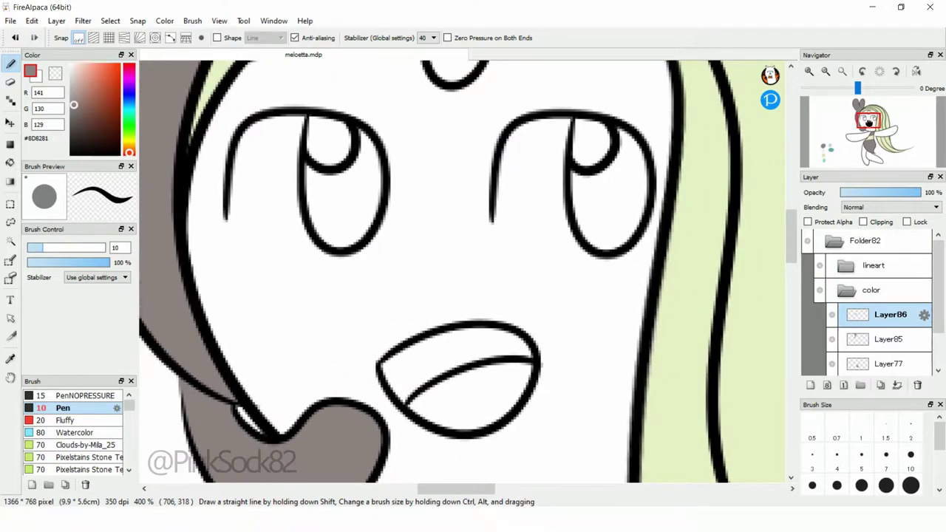
pyautogui.click(825, 71)
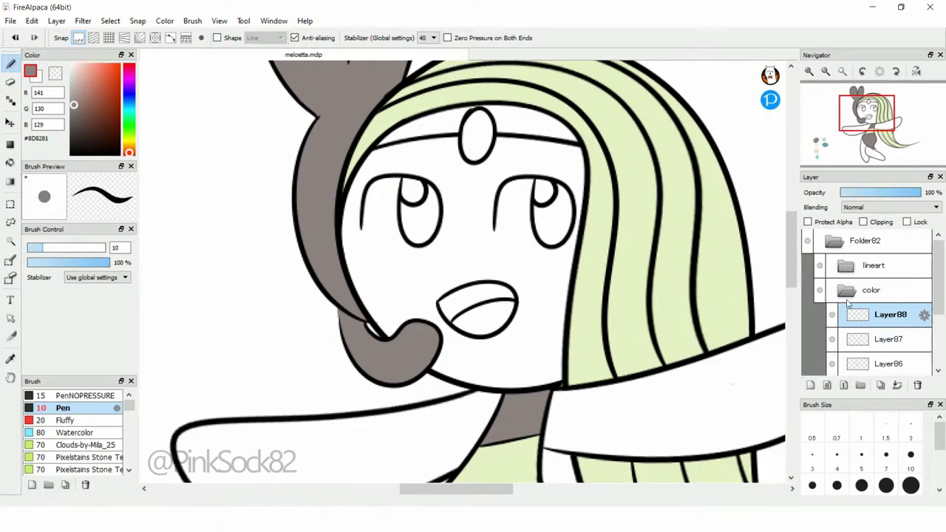
pyautogui.click(826, 144)
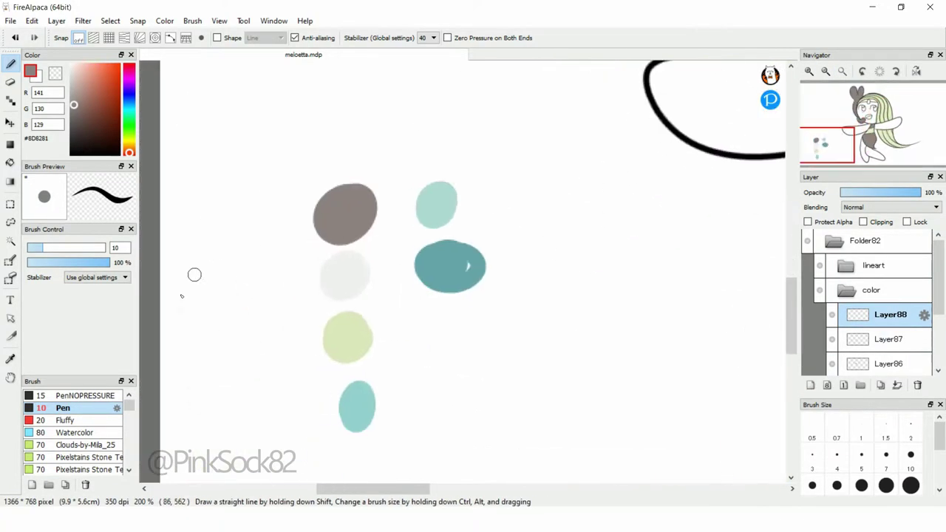
# Sample the teal swatch and fill a rectangle around both eyes with a vertical teal gradient.
pyautogui.click(10, 358)
pyautogui.click(436, 205)
pyautogui.moveTo(857, 103); pyautogui.dragTo(865, 111)
pyautogui.press('m')
pyautogui.moveTo(368, 177); pyautogui.dragTo(615, 289)
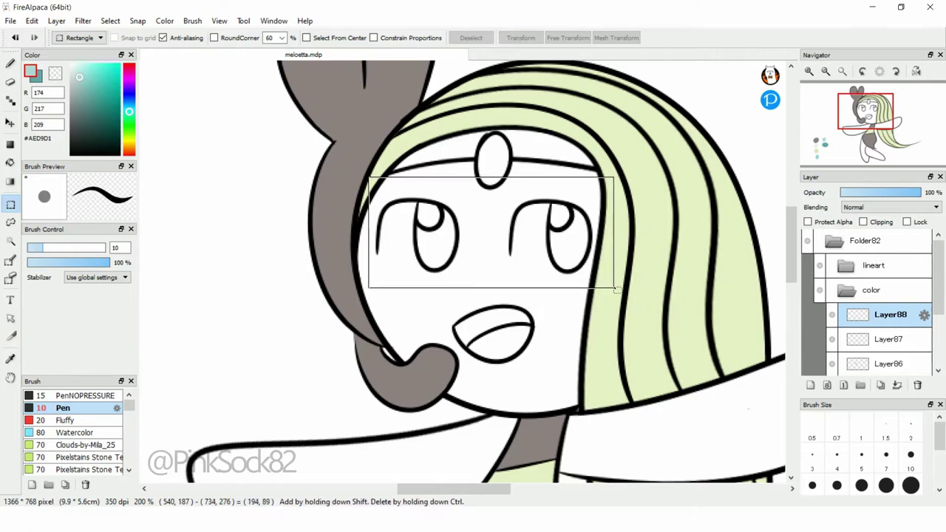
pyautogui.press('g')
pyautogui.moveTo(473, 193)
pyautogui.mouseDown()
pyautogui.moveTo(459, 280)
pyautogui.moveTo(474, 215)
pyautogui.moveTo(459, 225)
pyautogui.mouseUp()
# Erase the excess teal around and between the eyes at higher zoom.
pyautogui.press('e')
pyautogui.hotkey('ctrl', '+')
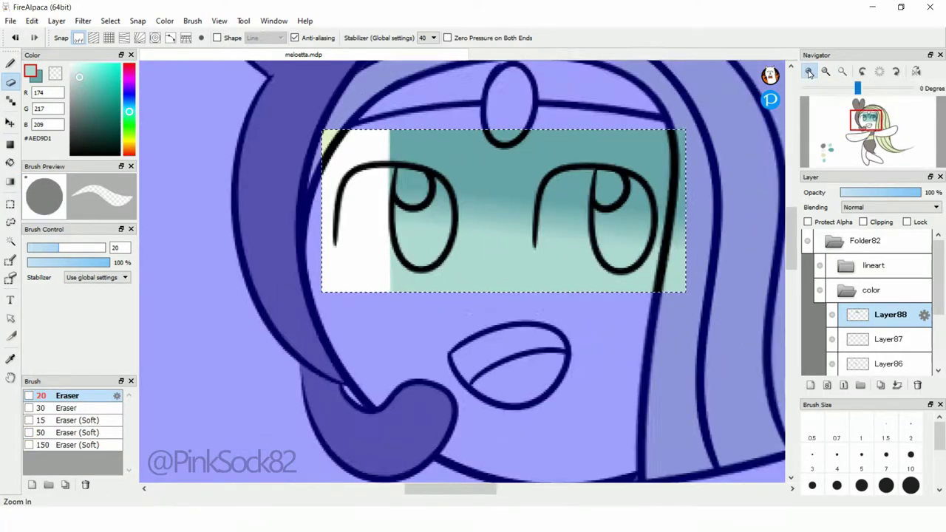
pyautogui.hotkey('ctrl', '+')
pyautogui.moveTo(531, 288); pyautogui.dragTo(472, 289)
pyautogui.moveTo(356, 129); pyautogui.dragTo(644, 84)
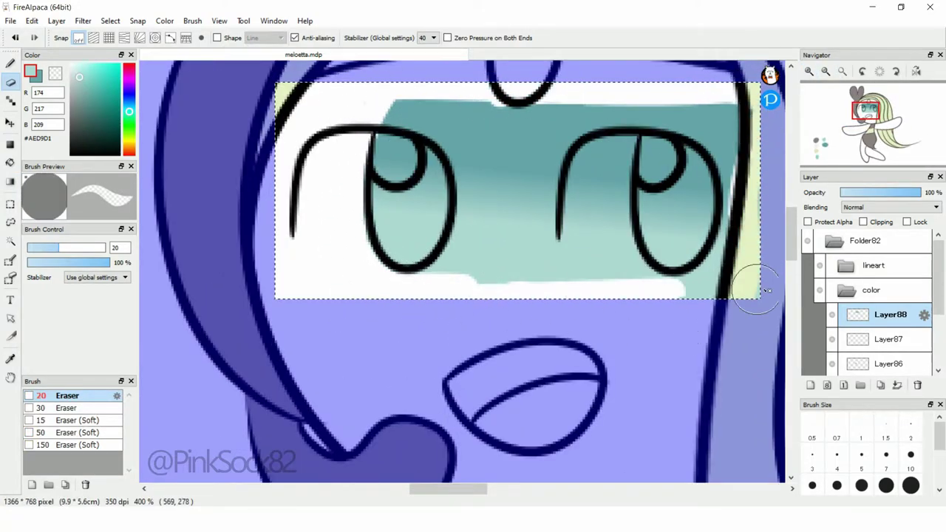
pyautogui.hotkey('ctrl', 'z')
pyautogui.moveTo(532, 89); pyautogui.dragTo(624, 285)
pyautogui.moveTo(336, 101)
pyautogui.mouseDown()
pyautogui.moveTo(608, 96)
pyautogui.moveTo(601, 254)
pyautogui.moveTo(697, 284)
pyautogui.mouseUp()
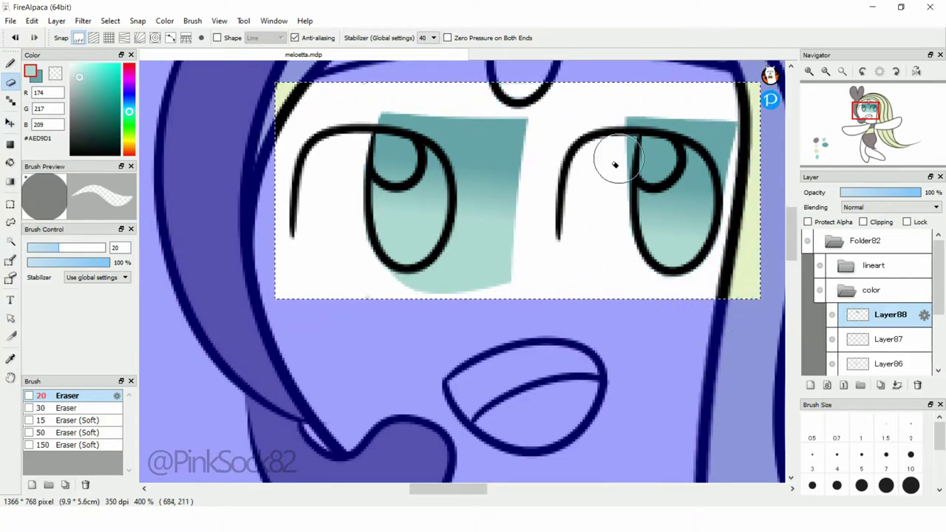
pyautogui.moveTo(596, 202)
pyautogui.mouseDown()
pyautogui.moveTo(490, 133)
pyautogui.moveTo(480, 116)
pyautogui.mouseUp()
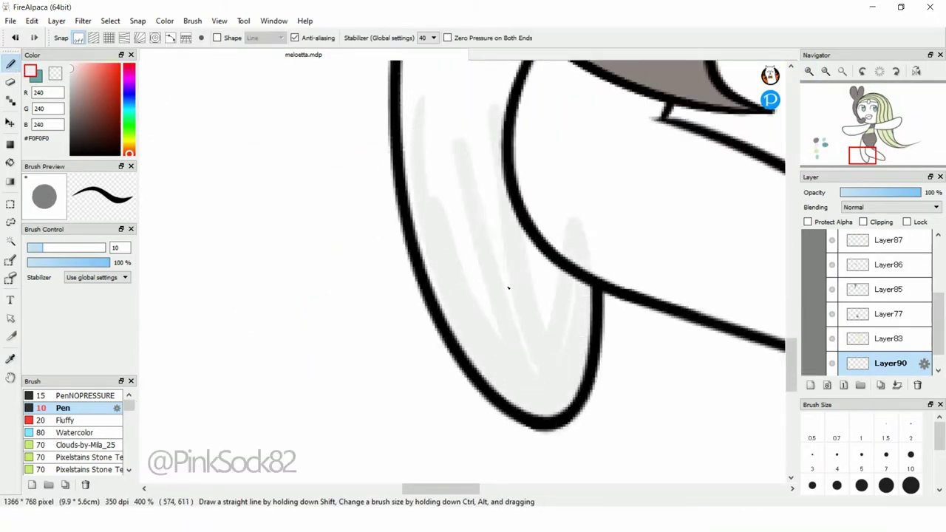
# Paint pale grey (#F0F0F0) over the leg, band edge and outstretched arm.
pyautogui.moveTo(448, 98); pyautogui.dragTo(435, 223)
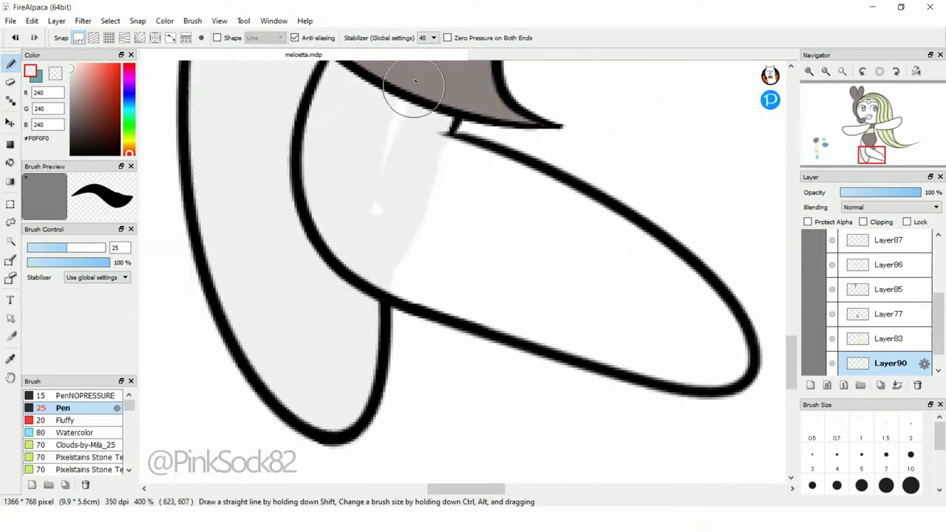
pyautogui.moveTo(415, 81)
pyautogui.mouseDown()
pyautogui.moveTo(697, 369)
pyautogui.moveTo(522, 289)
pyautogui.moveTo(707, 303)
pyautogui.moveTo(577, 209)
pyautogui.mouseUp()
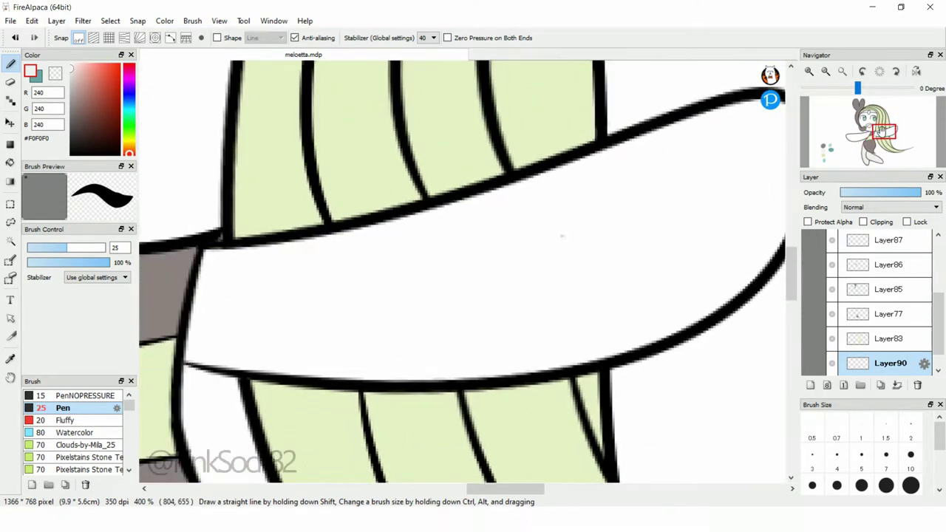
pyautogui.moveTo(664, 178)
pyautogui.mouseDown()
pyautogui.moveTo(212, 268)
pyautogui.moveTo(743, 116)
pyautogui.moveTo(254, 281)
pyautogui.moveTo(650, 253)
pyautogui.moveTo(249, 342)
pyautogui.mouseUp()
pyautogui.click(868, 133)
pyautogui.moveTo(868, 133); pyautogui.dragTo(890, 122)
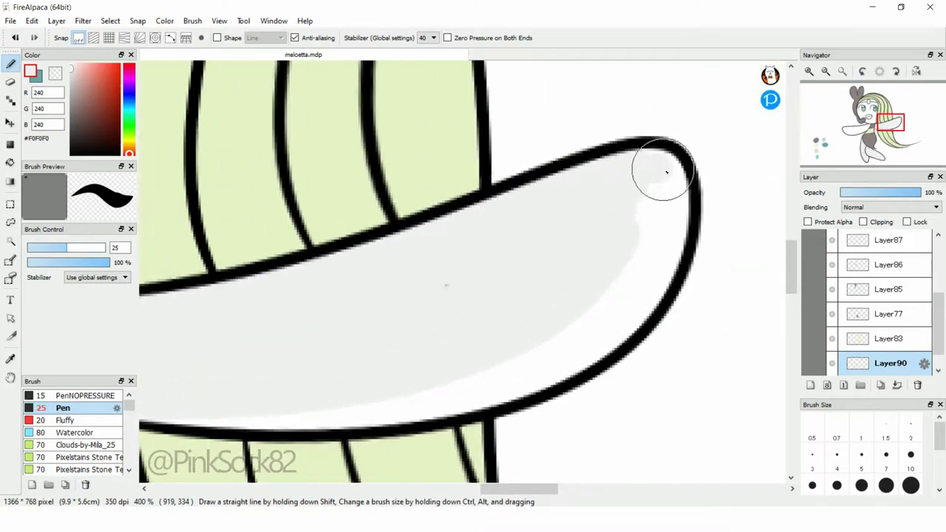
pyautogui.moveTo(660, 169); pyautogui.dragTo(593, 338)
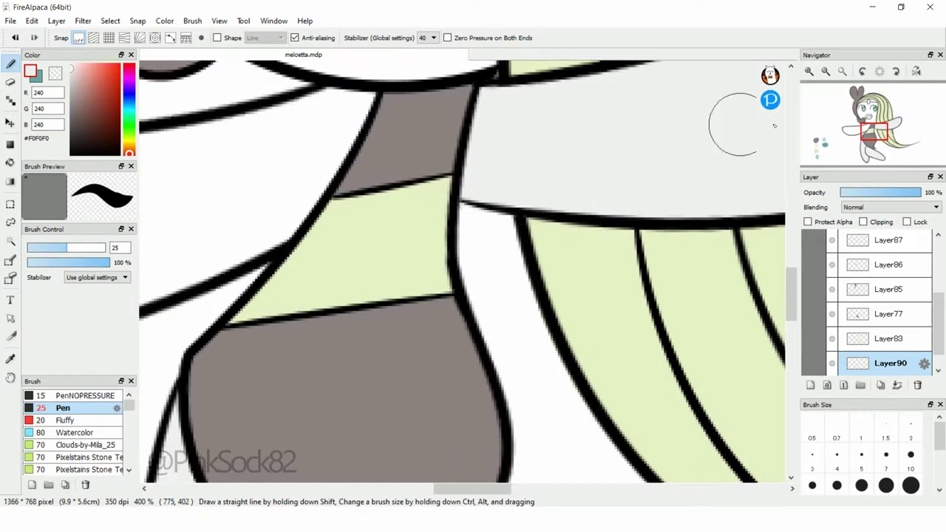
# Select Layer77, switch to the Eraser and step through the layers.
pyautogui.click(860, 317)
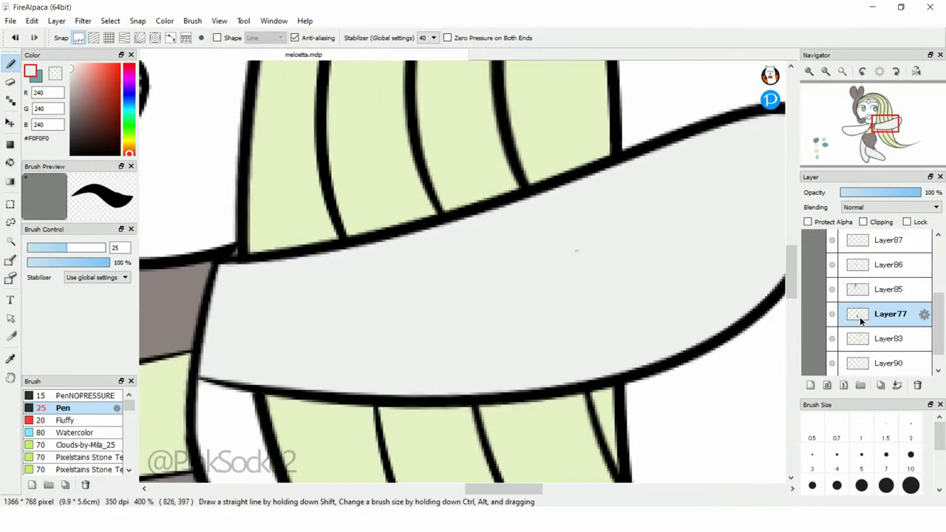
pyautogui.press('e')
pyautogui.press('Up')
pyautogui.press('Up')
pyautogui.press('Up')
pyautogui.press('Up')
pyautogui.press('Up')
pyautogui.press('Down')
pyautogui.press('Down')
pyautogui.press('Down')
pyautogui.press('Up')
pyautogui.press('Up')
pyautogui.press('Up')
pyautogui.press('Up')
# Check and collapse the color folder, then create a new folder with a layer inside.
pyautogui.scroll(3, 865, 296)
pyautogui.click(818, 263)
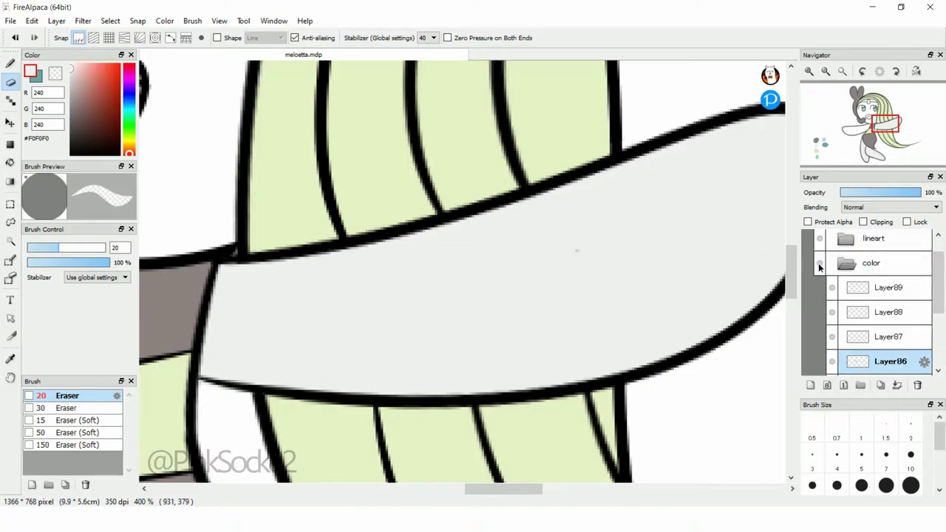
pyautogui.click(845, 263)
pyautogui.click(817, 290)
pyautogui.click(865, 242)
pyautogui.click(809, 385)
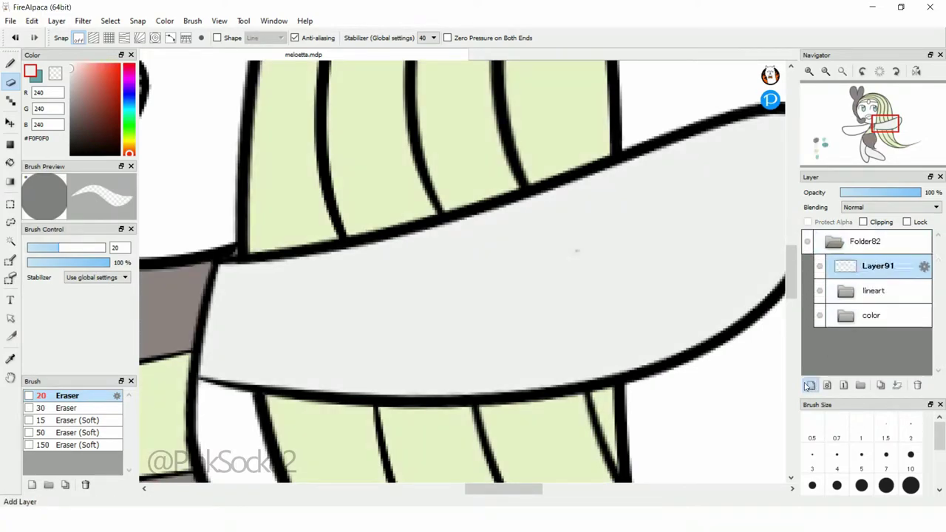
# On a new layer, paint light-grey shading on the lower body and around the face.
pyautogui.press('b')
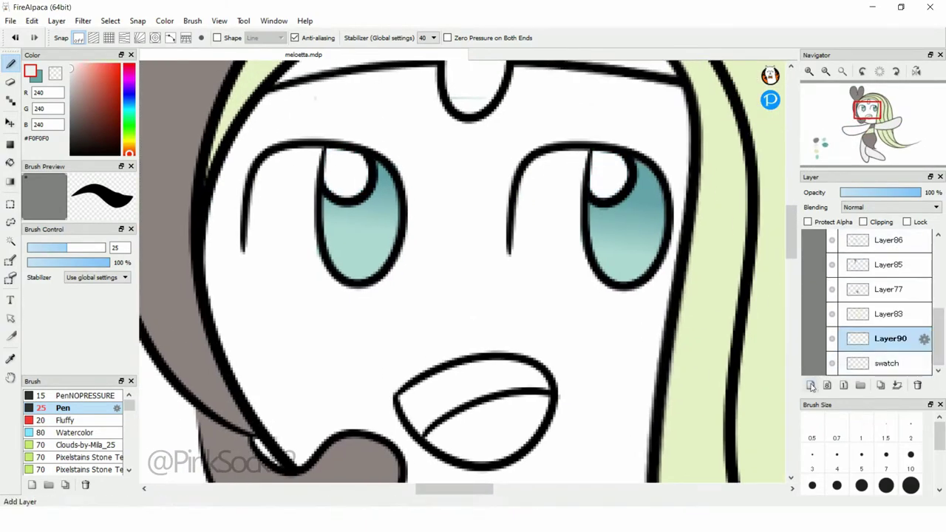
pyautogui.click(810, 387)
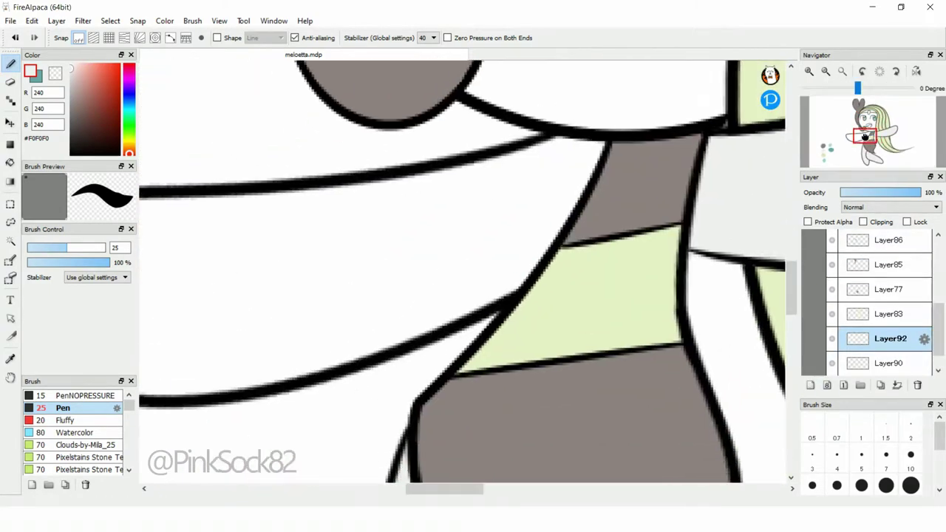
pyautogui.moveTo(295, 233); pyautogui.dragTo(247, 253)
pyautogui.moveTo(577, 321)
pyautogui.mouseDown()
pyautogui.moveTo(392, 391)
pyautogui.moveTo(360, 232)
pyautogui.moveTo(671, 264)
pyautogui.mouseUp()
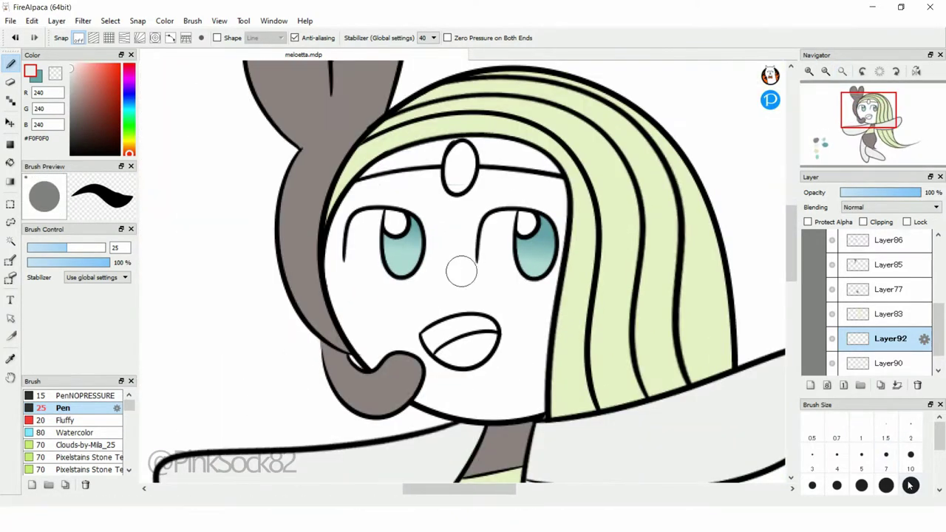
pyautogui.moveTo(547, 295)
pyautogui.mouseDown()
pyautogui.moveTo(407, 179)
pyautogui.moveTo(535, 184)
pyautogui.moveTo(444, 399)
pyautogui.moveTo(396, 317)
pyautogui.mouseUp()
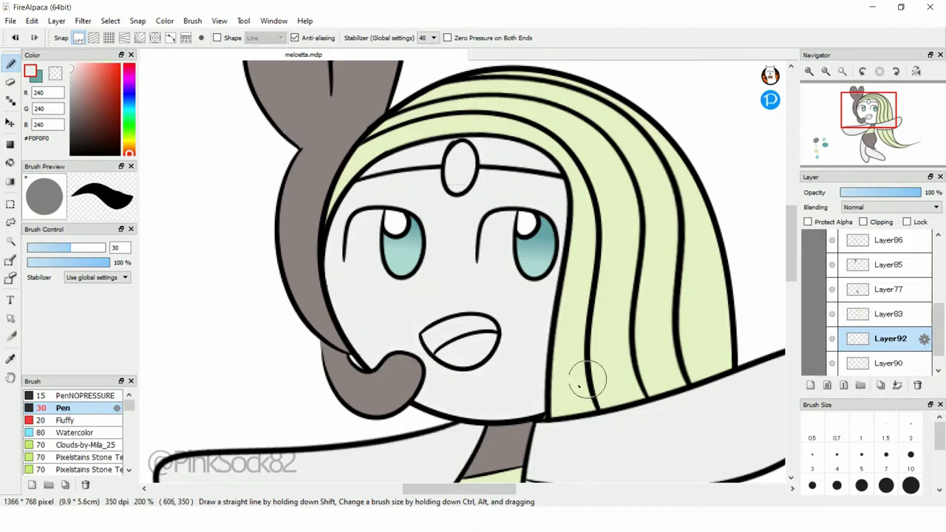
# Lighten the shading by raising Brightness in Hue Saturation Brightness.
pyautogui.click(826, 71)
pyautogui.click(83, 21)
pyautogui.click(101, 49)
pyautogui.moveTo(311, 210); pyautogui.dragTo(410, 209)
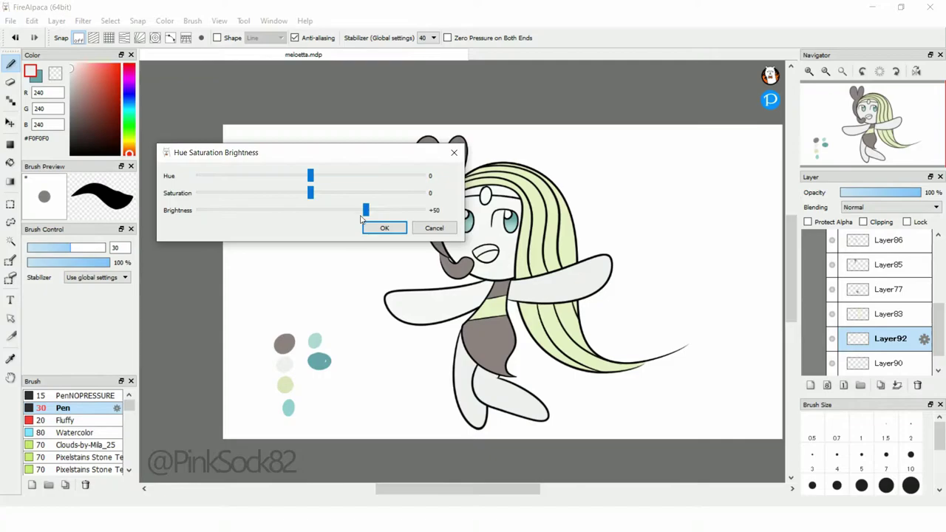
pyautogui.click(384, 227)
# Add a new layer for the mouth and pick a muted pink colour.
pyautogui.scroll(2, 855, 154)
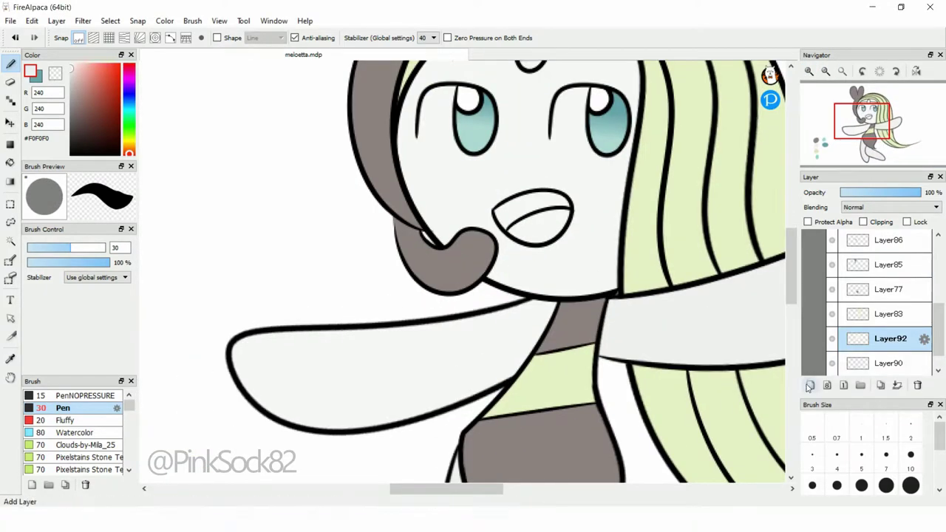
pyautogui.click(810, 384)
pyautogui.scroll(3, 481, 259)
pyautogui.scroll(-2, 480, 259)
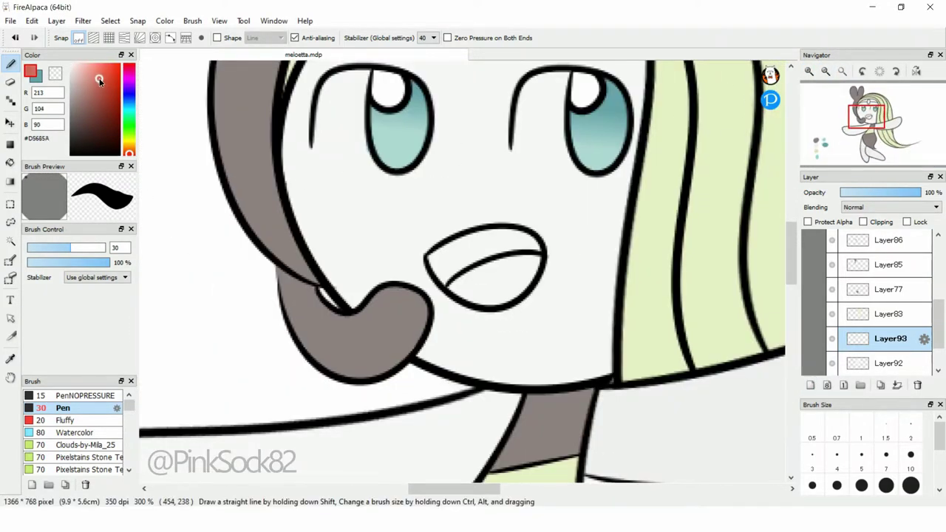
pyautogui.click(88, 94)
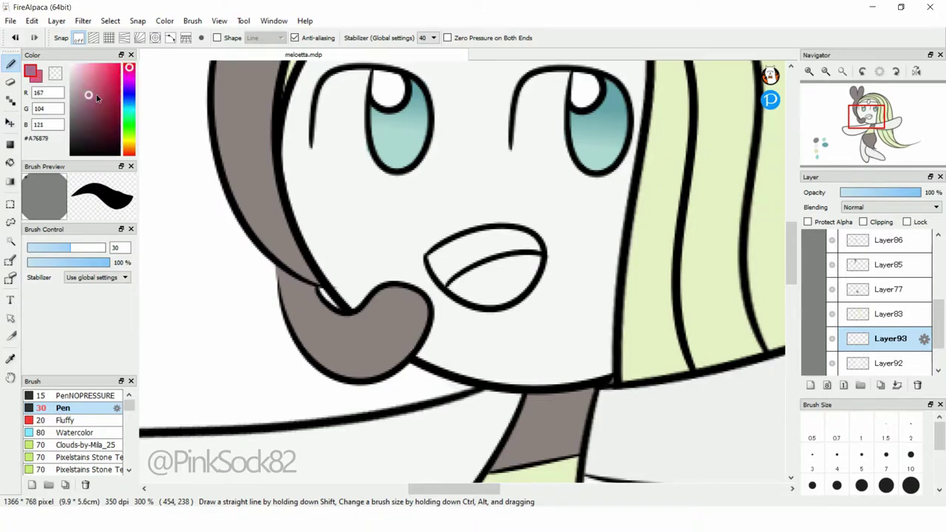
# Fill a rectangle selection around the mouth with a red-to-pink gradient.
pyautogui.click(10, 204)
pyautogui.moveTo(390, 200); pyautogui.dragTo(591, 333)
pyautogui.click(9, 182)
pyautogui.moveTo(487, 318)
pyautogui.mouseDown()
pyautogui.moveTo(475, 169)
pyautogui.moveTo(479, 188)
pyautogui.mouseUp()
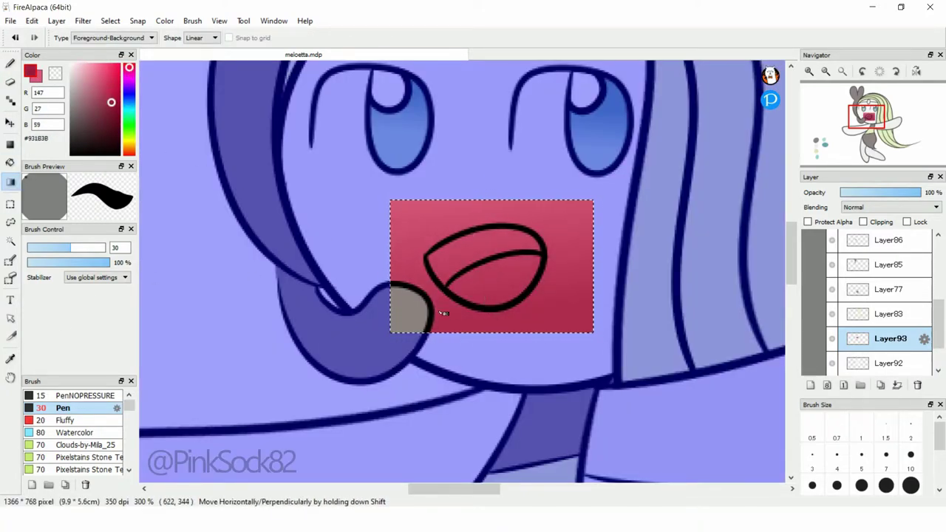
pyautogui.moveTo(494, 312)
pyautogui.mouseDown()
pyautogui.moveTo(502, 291)
pyautogui.moveTo(492, 306)
pyautogui.moveTo(488, 292)
pyautogui.moveTo(502, 325)
pyautogui.moveTo(492, 268)
pyautogui.moveTo(478, 255)
pyautogui.moveTo(500, 300)
pyautogui.mouseUp()
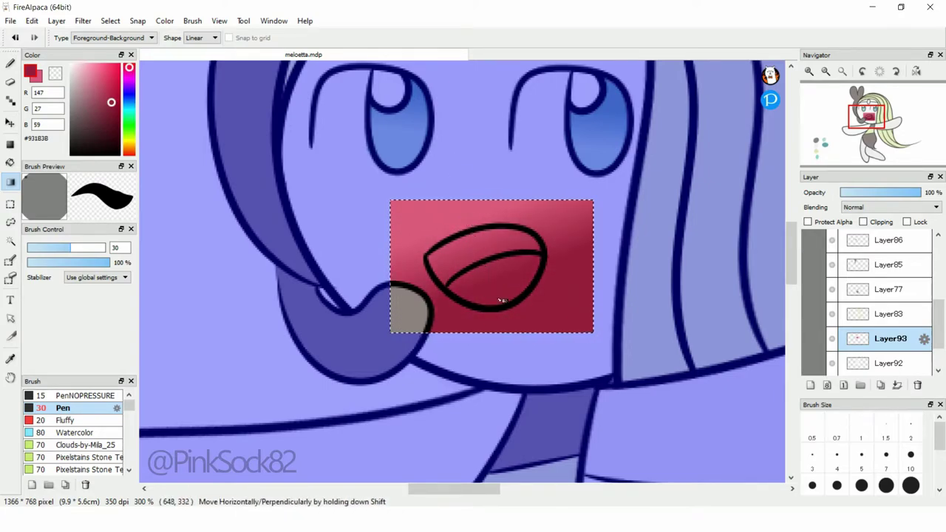
pyautogui.moveTo(465, 198); pyautogui.dragTo(495, 285)
# Erase the excess gradient and paint pink into the lower mouth.
pyautogui.press('e')
pyautogui.moveTo(402, 207); pyautogui.dragTo(413, 359)
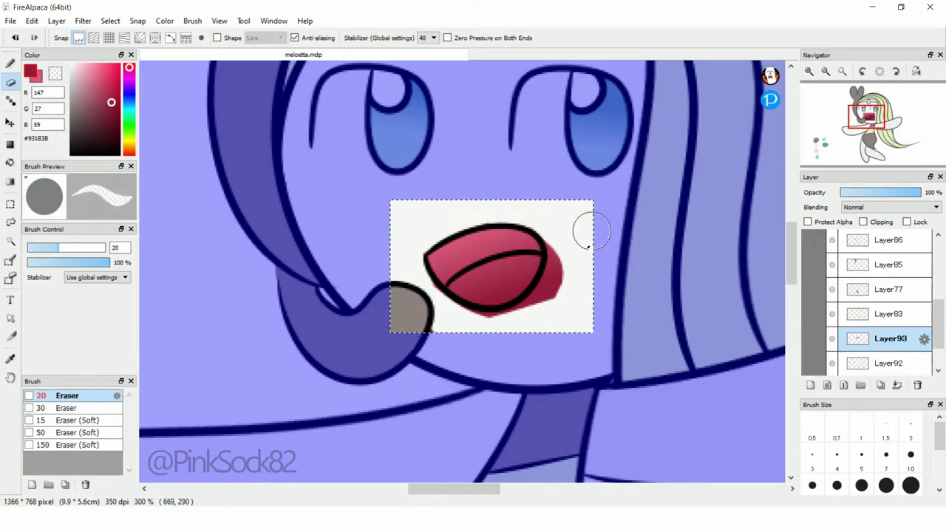
pyautogui.moveTo(561, 264); pyautogui.dragTo(489, 301)
pyautogui.press('b')
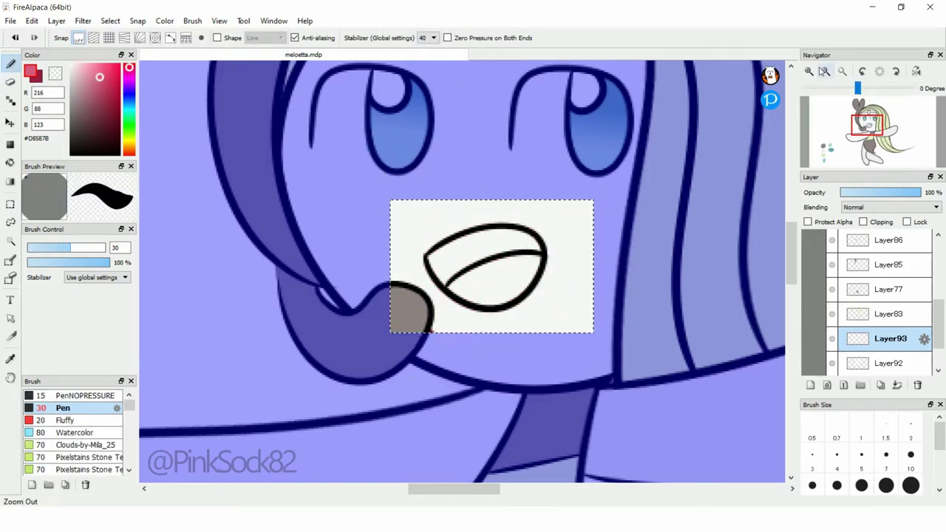
pyautogui.scroll(3, 488, 266)
pyautogui.moveTo(602, 249); pyautogui.dragTo(538, 243)
pyautogui.press('e')
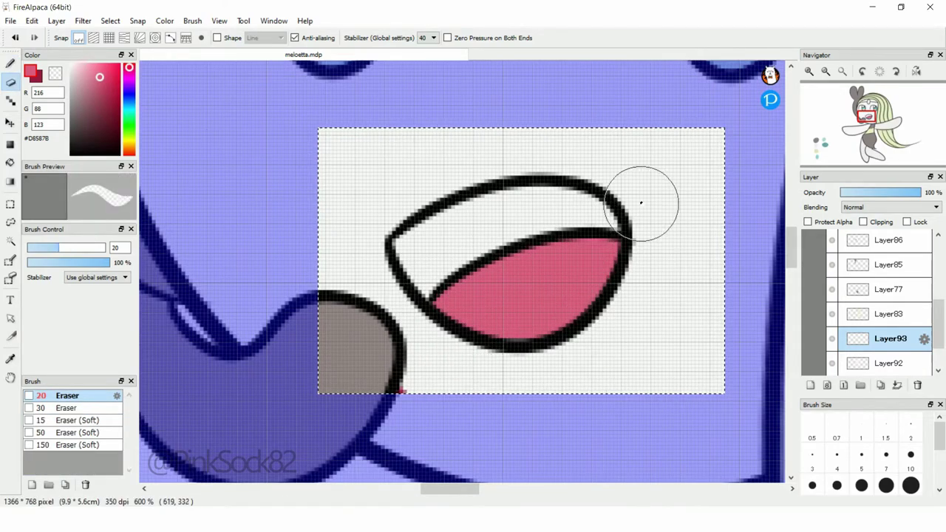
# On a new layer beneath, paint dark pink across the upper mouth.
pyautogui.click(809, 385)
pyautogui.click(10, 63)
pyautogui.moveTo(436, 266); pyautogui.dragTo(589, 232)
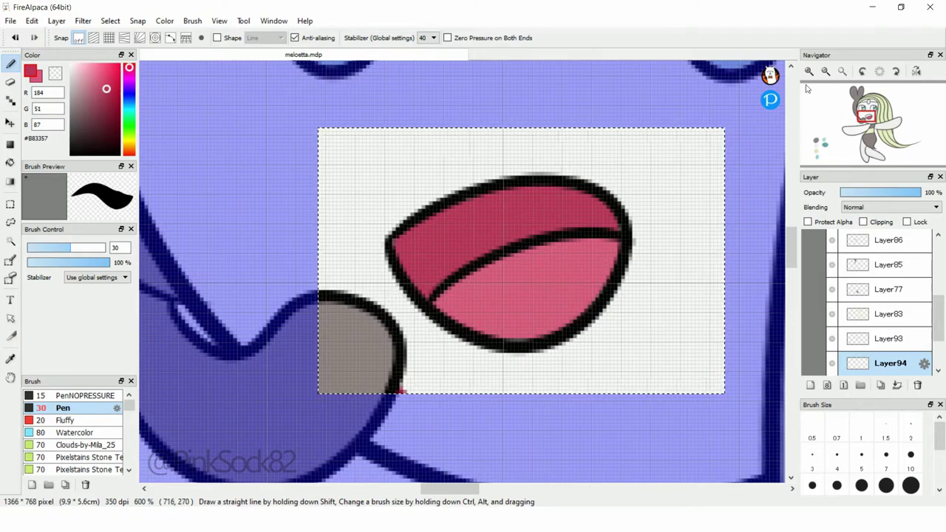
pyautogui.click(825, 71)
pyautogui.scroll(-5, 210, 256)
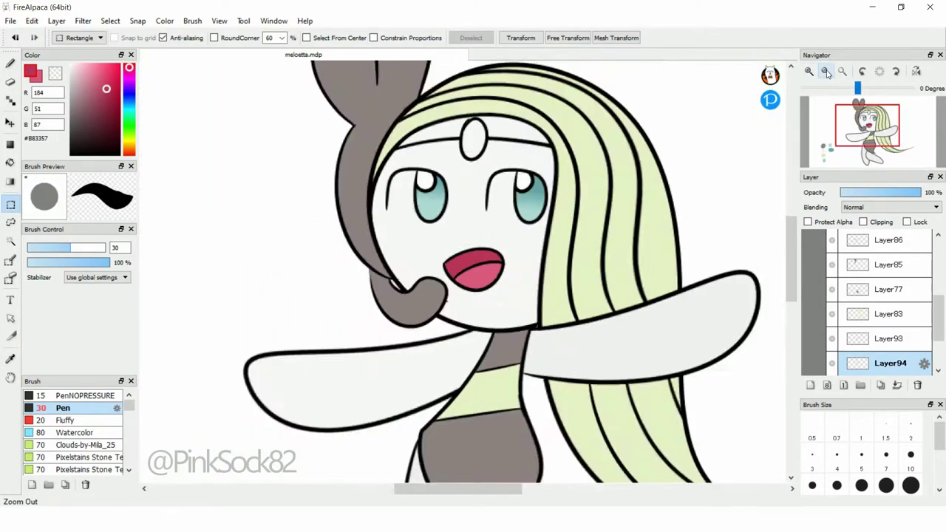
# Sample teal and gradient-fill a rectangle selection around the forehead gem.
pyautogui.press('i')
pyautogui.click(350, 303)
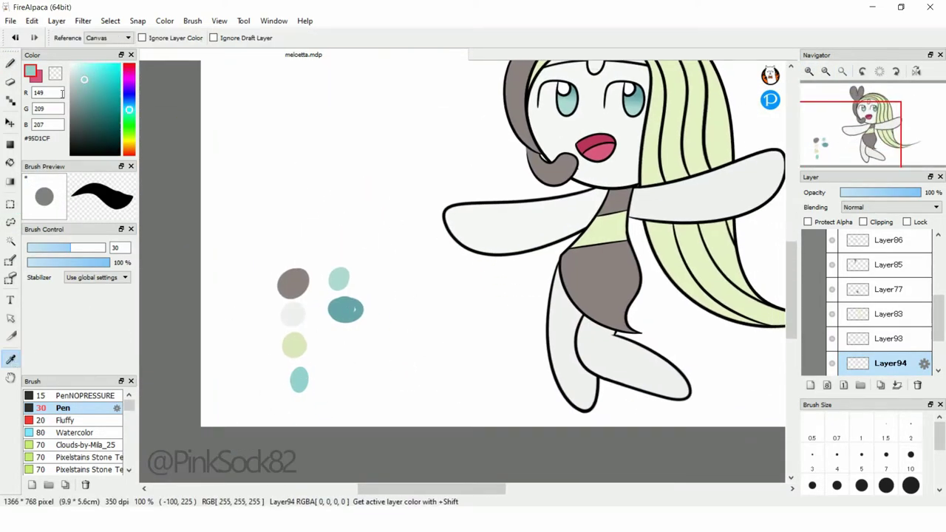
pyautogui.scroll(2, 466, 272)
pyautogui.press('m')
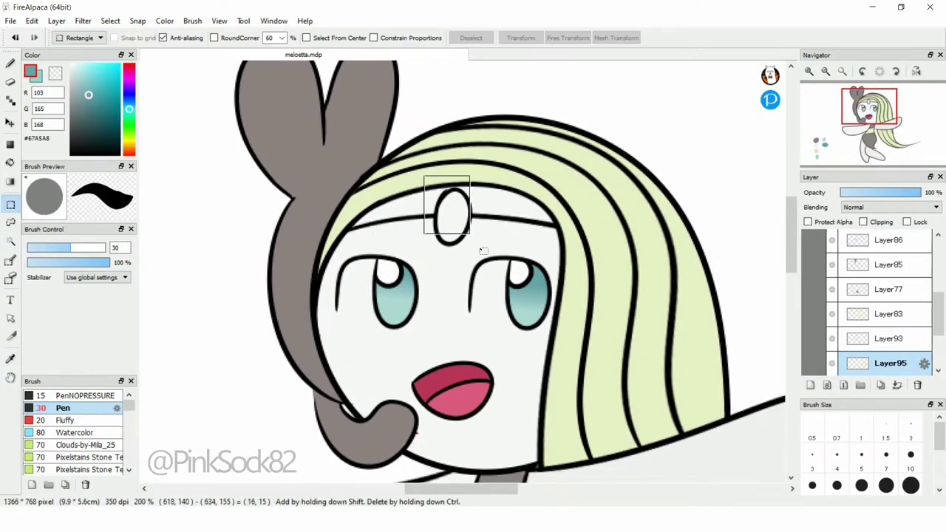
pyautogui.moveTo(455, 210); pyautogui.dragTo(477, 253)
pyautogui.hotkey('ctrl', '+')
pyautogui.click(11, 181)
pyautogui.moveTo(444, 133)
pyautogui.mouseDown()
pyautogui.moveTo(439, 199)
pyautogui.moveTo(435, 96)
pyautogui.mouseUp()
# Erase excess gradient, paint a pale teal gem highlight and fade it to 12% opacity.
pyautogui.click(11, 82)
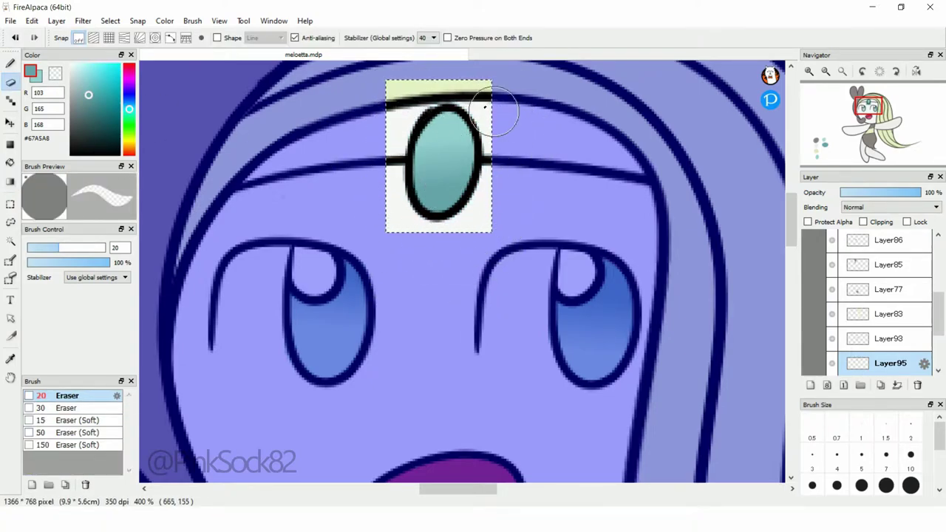
pyautogui.press('b')
pyautogui.click(74, 71)
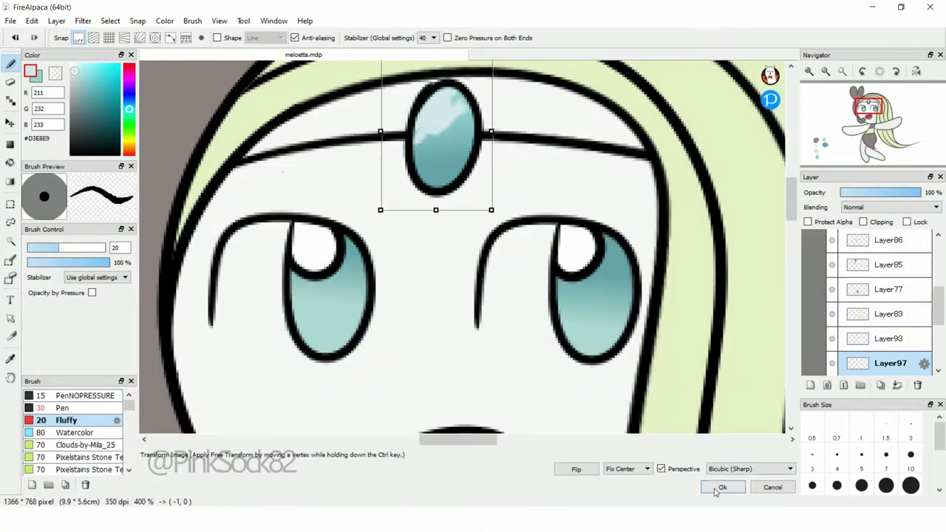
pyautogui.click(715, 487)
pyautogui.click(866, 193)
pyautogui.moveTo(865, 194); pyautogui.dragTo(845, 194)
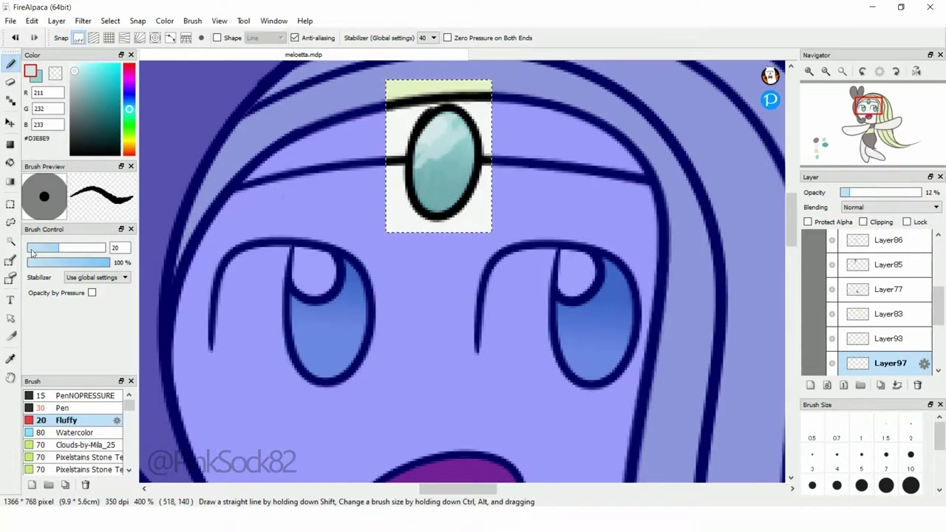
pyautogui.press('m')
pyautogui.hotkey('ctrl', '-')
pyautogui.moveTo(861, 111)
pyautogui.mouseDown()
pyautogui.moveTo(871, 155)
pyautogui.moveTo(828, 148)
pyautogui.mouseUp()
pyautogui.press('i')
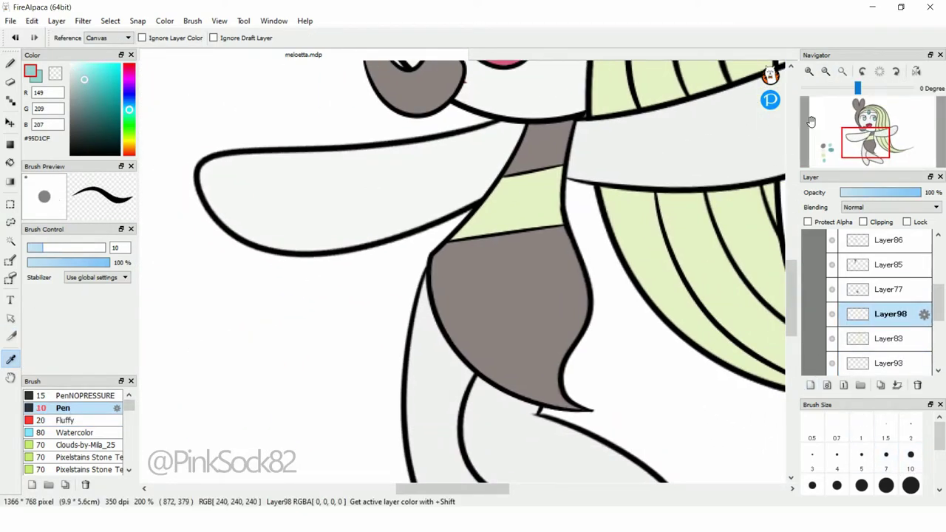
# Dab two teal oval spots onto the hair strands and fit the drawing to the window.
pyautogui.moveTo(810, 120); pyautogui.dragTo(886, 109)
pyautogui.press('b')
pyautogui.moveTo(452, 292); pyautogui.dragTo(468, 310)
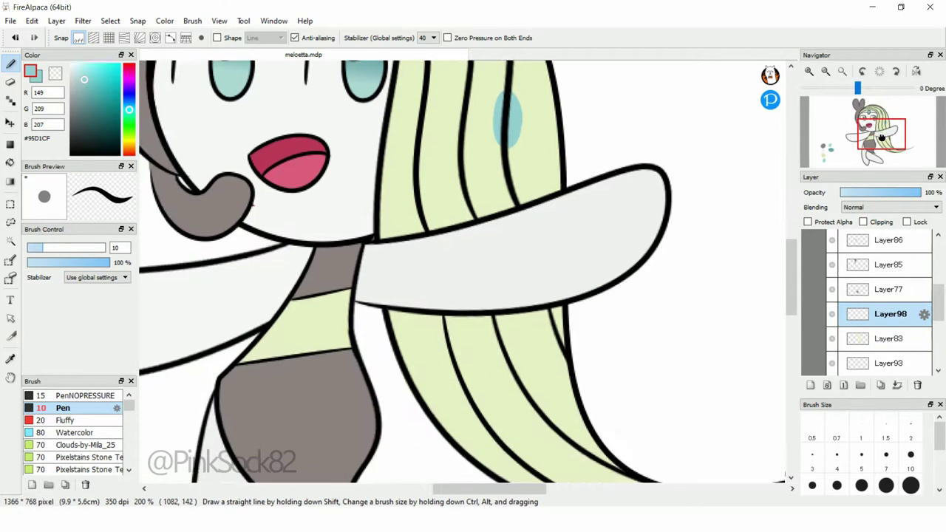
pyautogui.moveTo(510, 214)
pyautogui.mouseDown()
pyautogui.moveTo(493, 255)
pyautogui.moveTo(489, 246)
pyautogui.mouseUp()
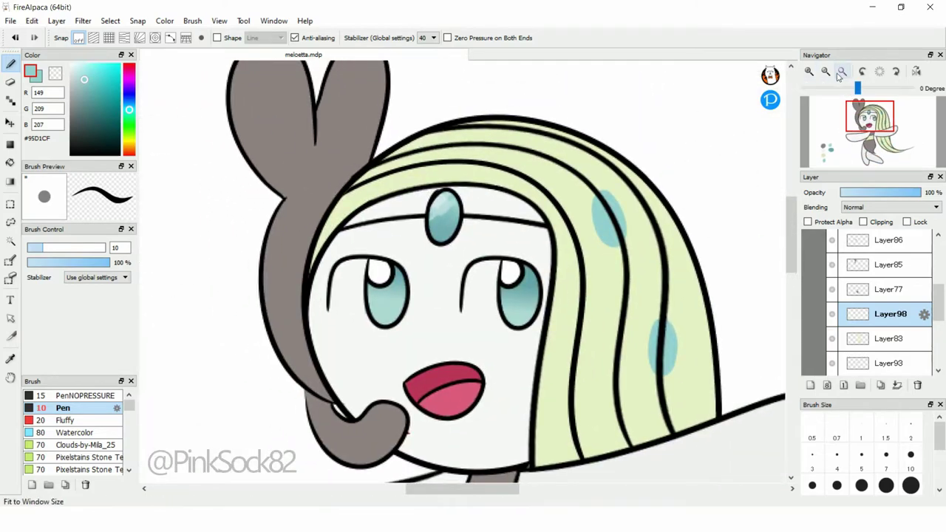
pyautogui.click(842, 71)
pyautogui.press('d')
pyautogui.press('[')
pyautogui.press('[')
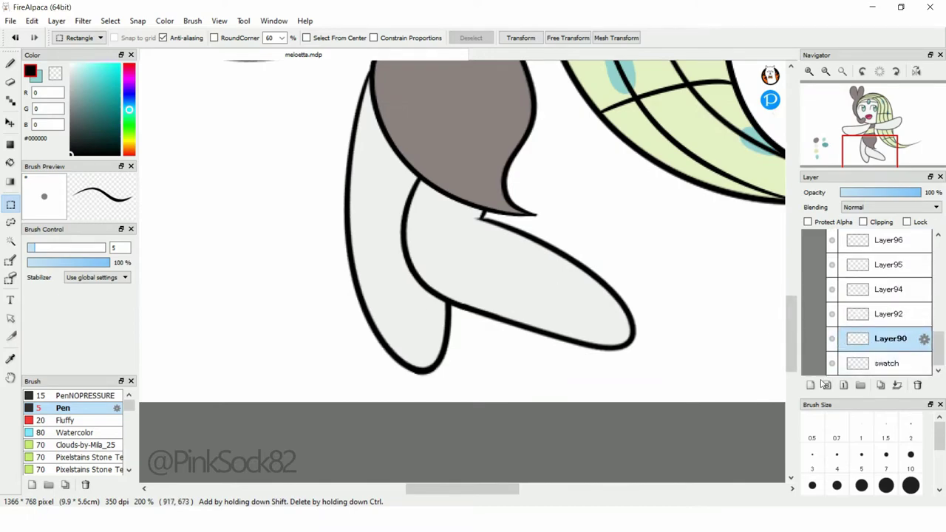
# Slightly darken the leg shading with the Hue/Saturation/Brightness adjustment.
pyautogui.click(110, 21)
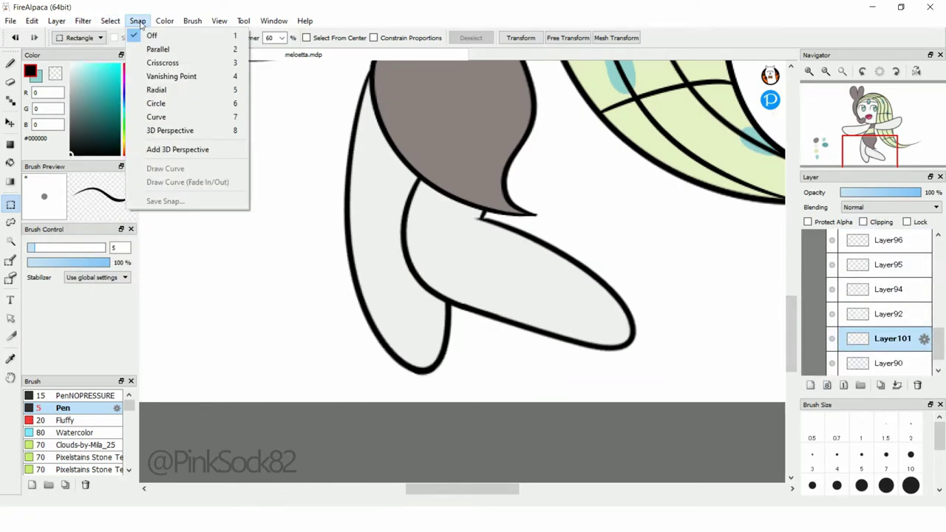
pyautogui.click(111, 45)
pyautogui.moveTo(311, 206); pyautogui.dragTo(300, 209)
pyautogui.click(384, 228)
# Erase pale highlight stripes down the lower leg, undoing strokes to refine them.
pyautogui.press('e')
pyautogui.moveTo(426, 350)
pyautogui.mouseDown()
pyautogui.moveTo(411, 226)
pyautogui.moveTo(379, 243)
pyautogui.moveTo(390, 314)
pyautogui.mouseUp()
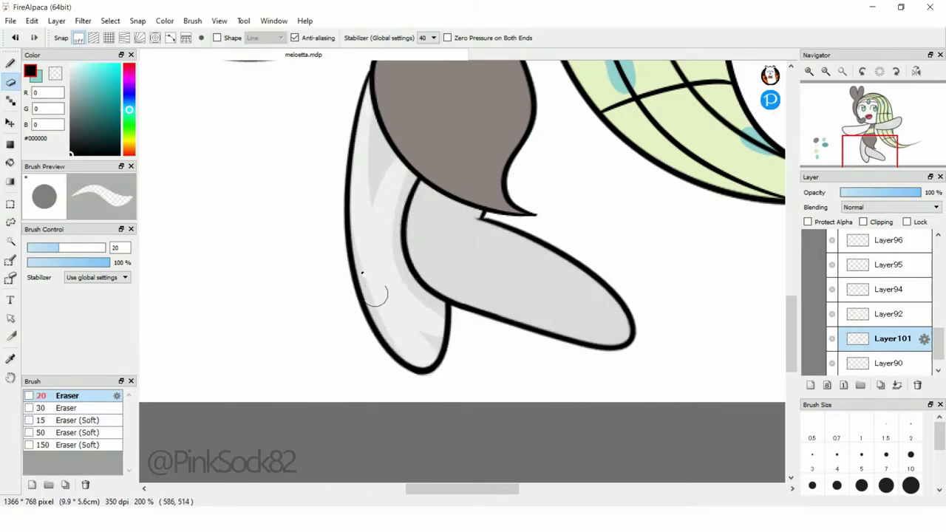
pyautogui.hotkey('ctrl', 'z')
pyautogui.moveTo(362, 170)
pyautogui.mouseDown()
pyautogui.moveTo(359, 194)
pyautogui.moveTo(412, 377)
pyautogui.mouseUp()
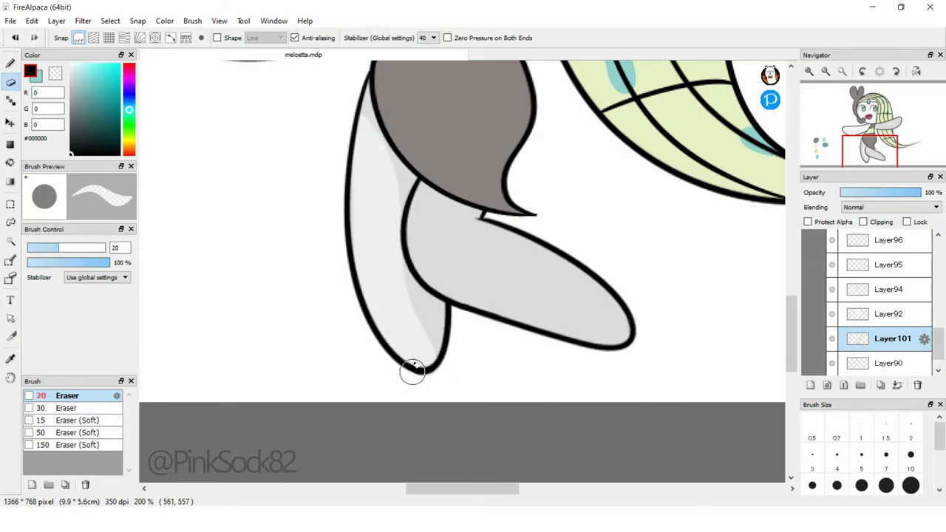
pyautogui.hotkey('ctrl', 'z')
pyautogui.moveTo(355, 110); pyautogui.dragTo(393, 278)
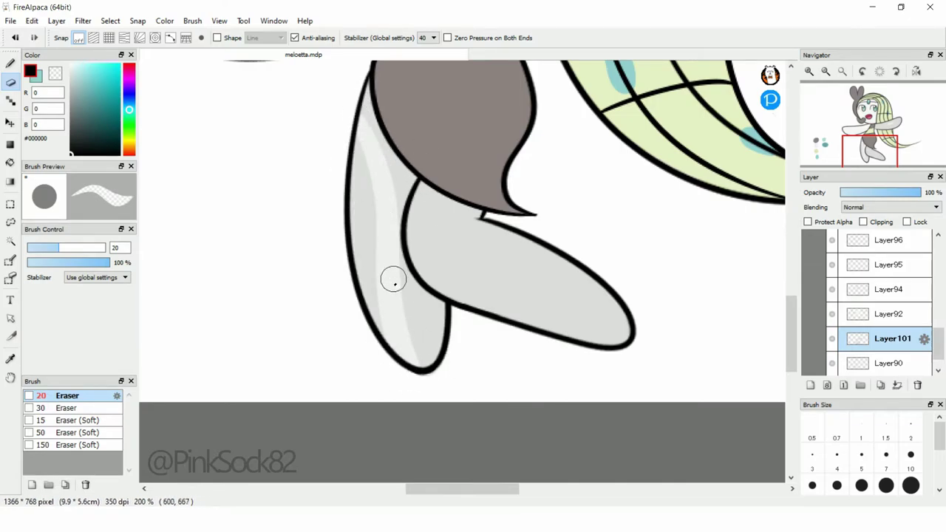
pyautogui.moveTo(351, 141); pyautogui.dragTo(352, 144)
pyautogui.moveTo(418, 231)
pyautogui.mouseDown()
pyautogui.moveTo(549, 263)
pyautogui.moveTo(502, 243)
pyautogui.mouseUp()
pyautogui.hotkey('ctrl', 'z')
# Erase light highlight bands across the grey shading on the arm.
pyautogui.hotkey('ctrl', 'z')
pyautogui.moveTo(413, 214); pyautogui.dragTo(517, 242)
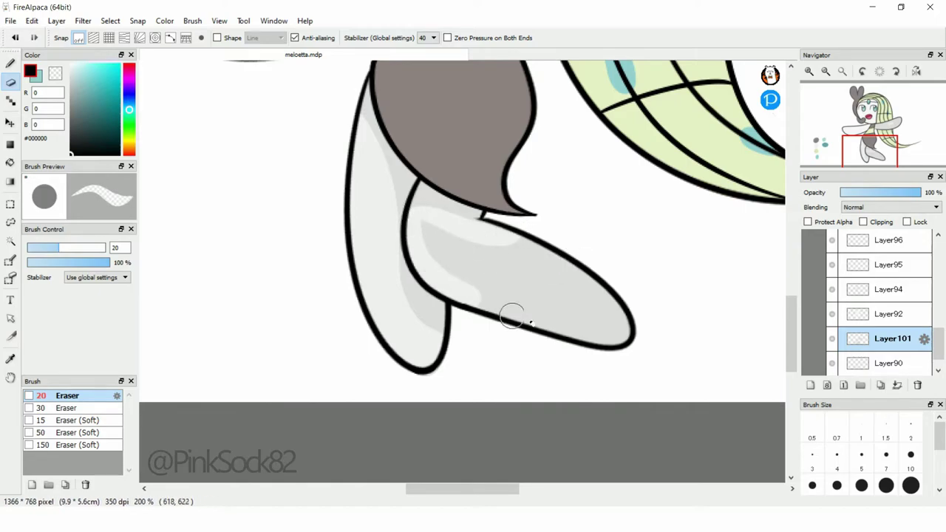
pyautogui.moveTo(441, 232); pyautogui.dragTo(566, 261)
pyautogui.moveTo(870, 155); pyautogui.dragTo(882, 127)
pyautogui.moveTo(569, 212); pyautogui.dragTo(538, 207)
pyautogui.hotkey('ctrl', 'z')
pyautogui.keyDown('alt'); pyautogui.click(481, 196); pyautogui.keyUp('alt')
pyautogui.press('b')
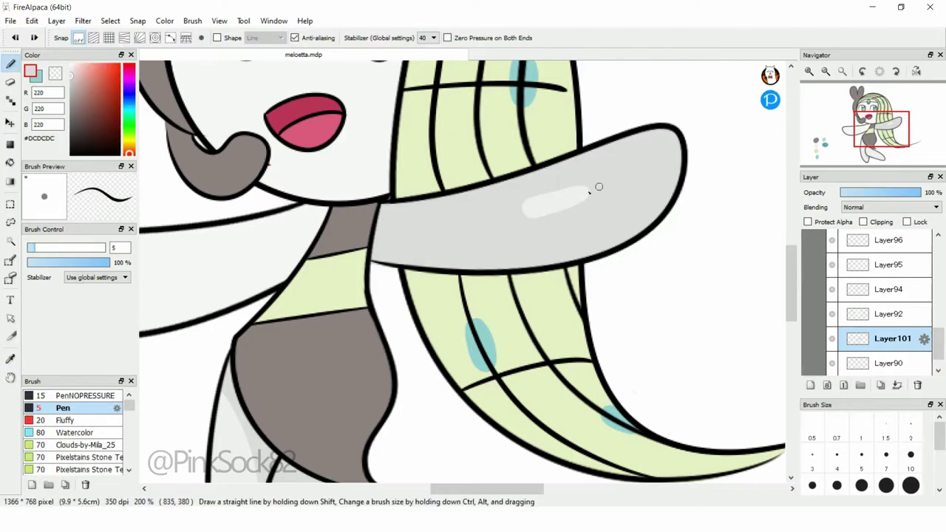
pyautogui.press('e')
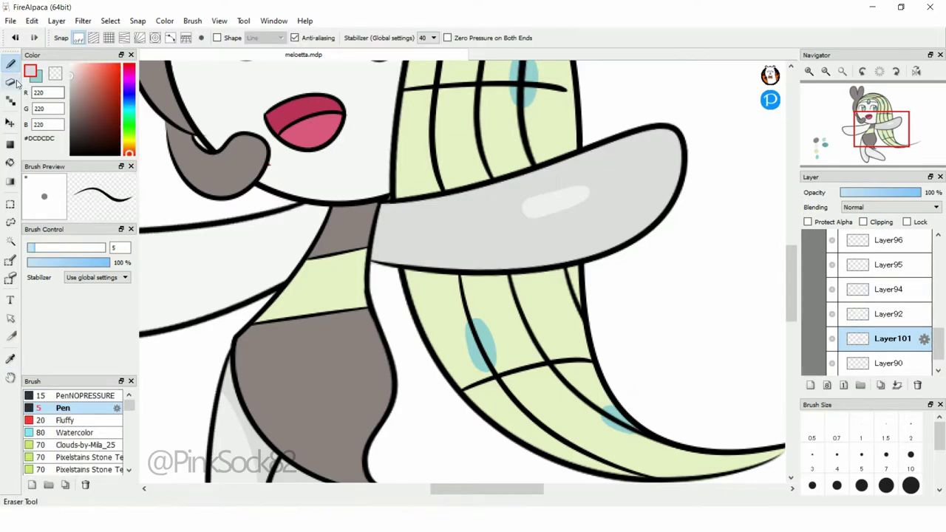
pyautogui.moveTo(388, 226); pyautogui.dragTo(682, 142)
pyautogui.hotkey('ctrl', 'z')
pyautogui.moveTo(591, 157); pyautogui.dragTo(372, 260)
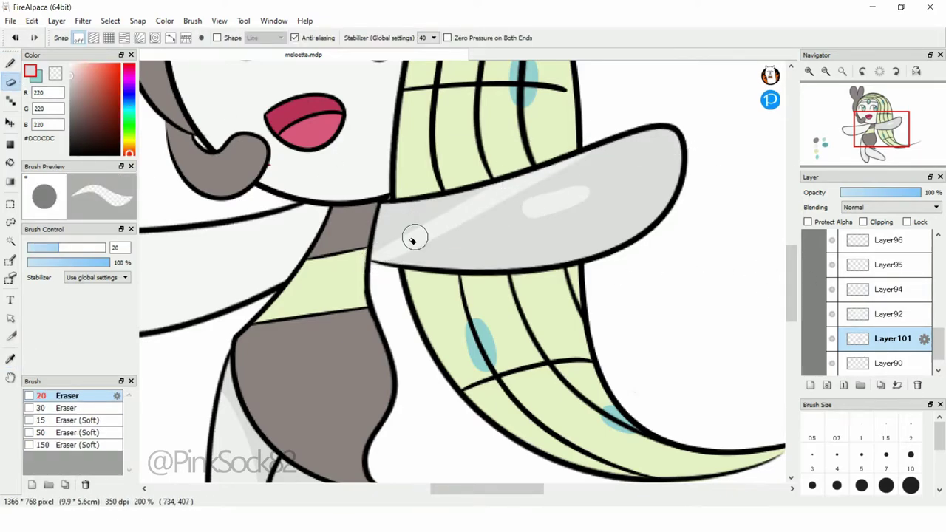
pyautogui.hotkey('ctrl', 'z')
pyautogui.moveTo(405, 203); pyautogui.dragTo(534, 173)
pyautogui.moveTo(868, 126); pyautogui.dragTo(887, 135)
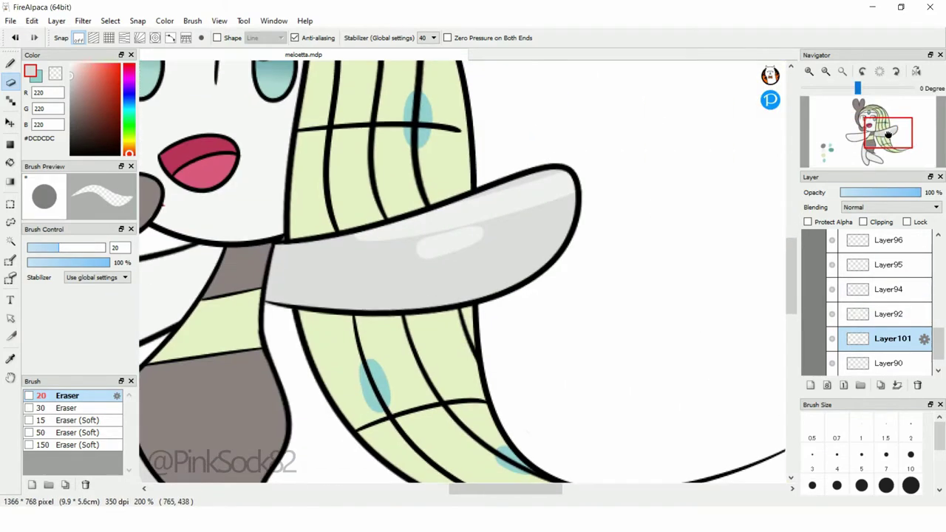
pyautogui.moveTo(391, 244)
pyautogui.mouseDown()
pyautogui.moveTo(302, 281)
pyautogui.moveTo(431, 226)
pyautogui.moveTo(433, 274)
pyautogui.moveTo(448, 270)
pyautogui.mouseUp()
pyautogui.scroll(-3, 484, 266)
pyautogui.scroll(4, 520, 183)
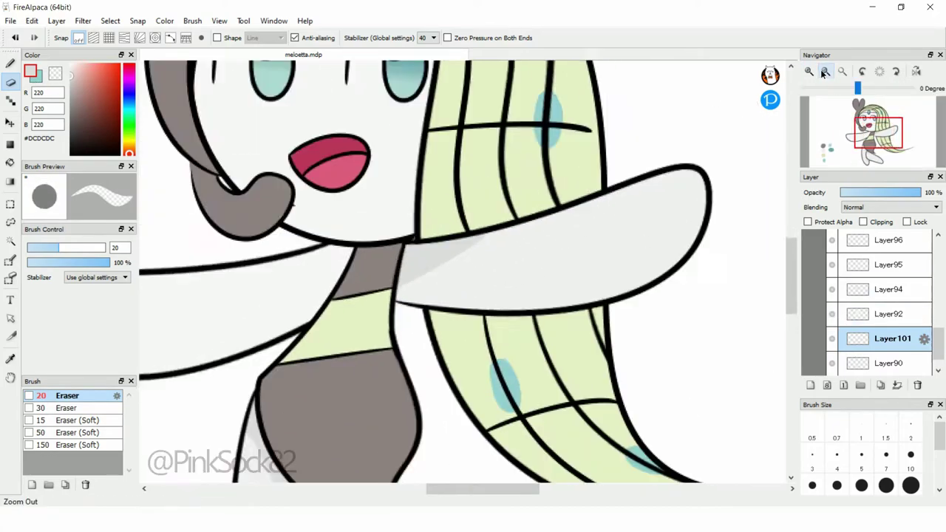
pyautogui.click(886, 314)
# Lower the shading layer's brightness slightly with the Hue/Saturation/Brightness filter.
pyautogui.hotkey('ctrl', 't')
pyautogui.press('Escape')
pyautogui.moveTo(850, 133)
pyautogui.mouseDown()
pyautogui.moveTo(862, 146)
pyautogui.moveTo(842, 141)
pyautogui.mouseUp()
pyautogui.click(83, 21)
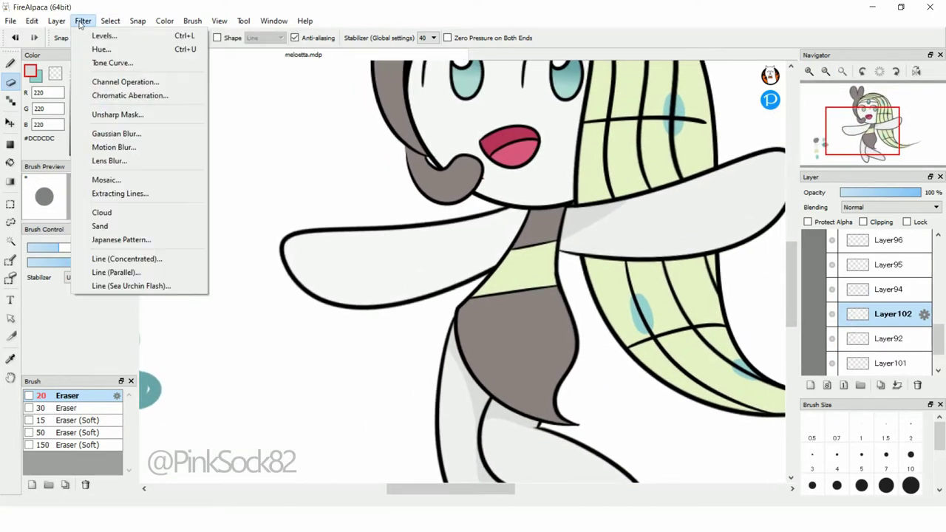
pyautogui.click(104, 49)
pyautogui.moveTo(308, 212)
pyautogui.mouseDown()
pyautogui.moveTo(258, 210)
pyautogui.moveTo(304, 211)
pyautogui.mouseUp()
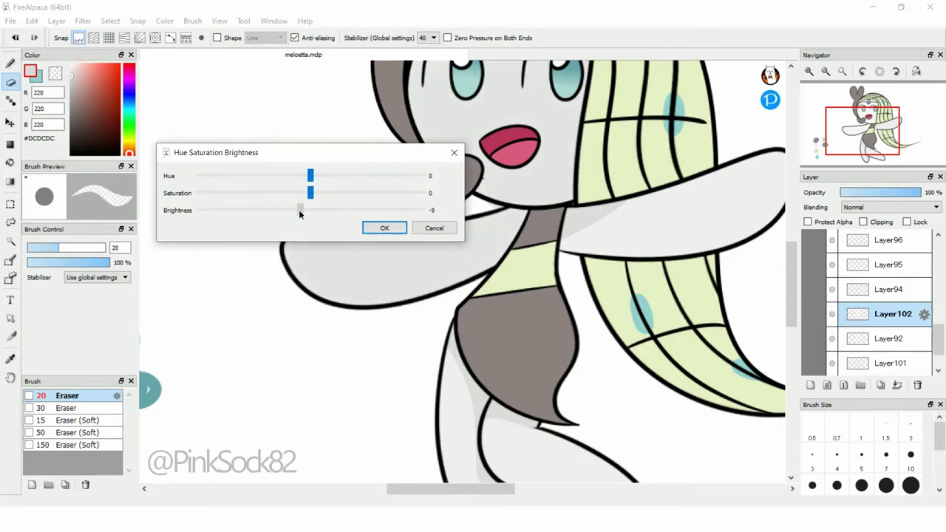
pyautogui.click(384, 228)
# Erase light streaks across the arm shading and the face shading.
pyautogui.moveTo(521, 230)
pyautogui.mouseDown()
pyautogui.moveTo(289, 214)
pyautogui.moveTo(348, 256)
pyautogui.mouseUp()
pyautogui.moveTo(405, 303); pyautogui.dragTo(331, 444)
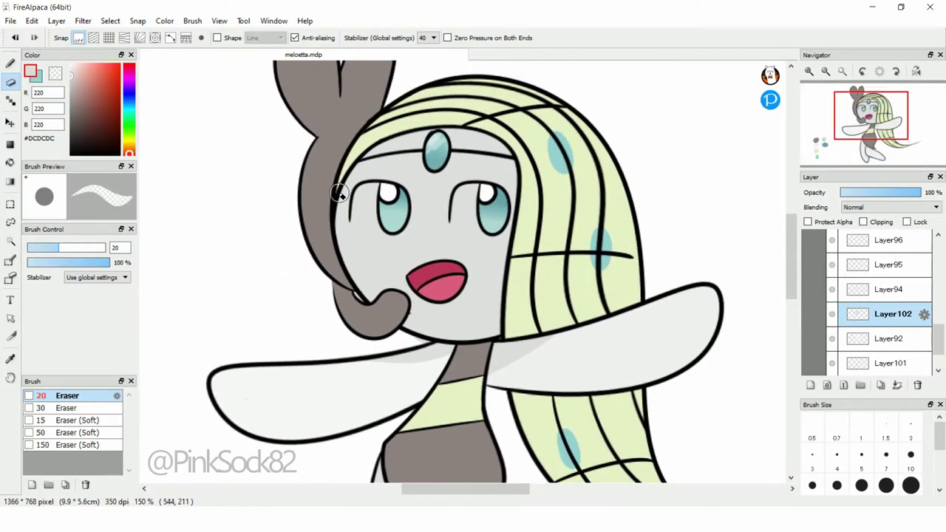
pyautogui.moveTo(363, 164); pyautogui.dragTo(413, 288)
pyautogui.moveTo(421, 133); pyautogui.dragTo(347, 258)
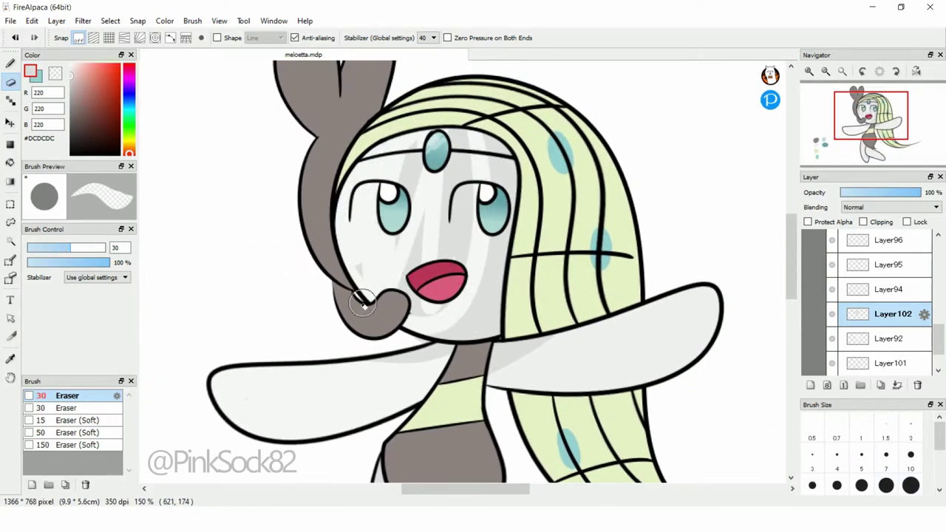
pyautogui.moveTo(343, 170); pyautogui.dragTo(377, 285)
pyautogui.moveTo(484, 322)
pyautogui.mouseDown()
pyautogui.moveTo(453, 149)
pyautogui.moveTo(410, 319)
pyautogui.mouseUp()
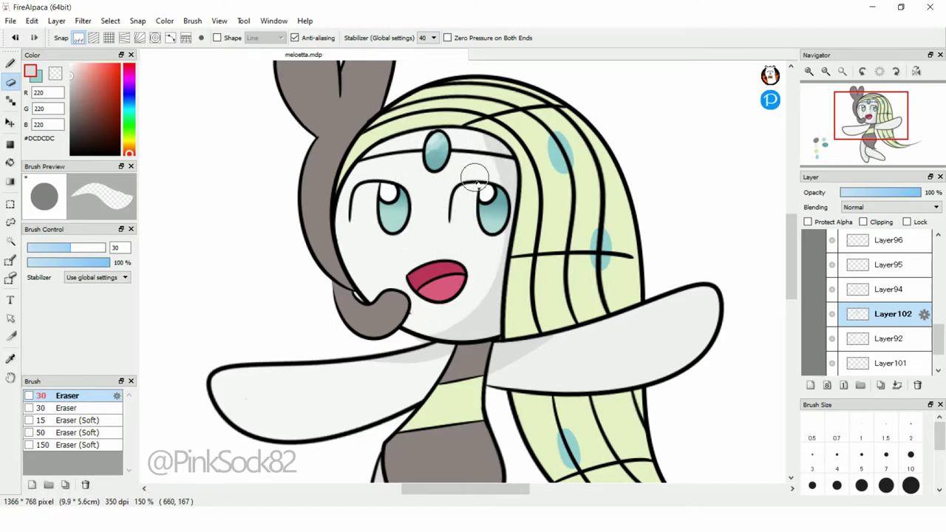
# Shade the neck edge and the upper-leg crease in #DCDCDC with the Pen at size 10.
pyautogui.press('b')
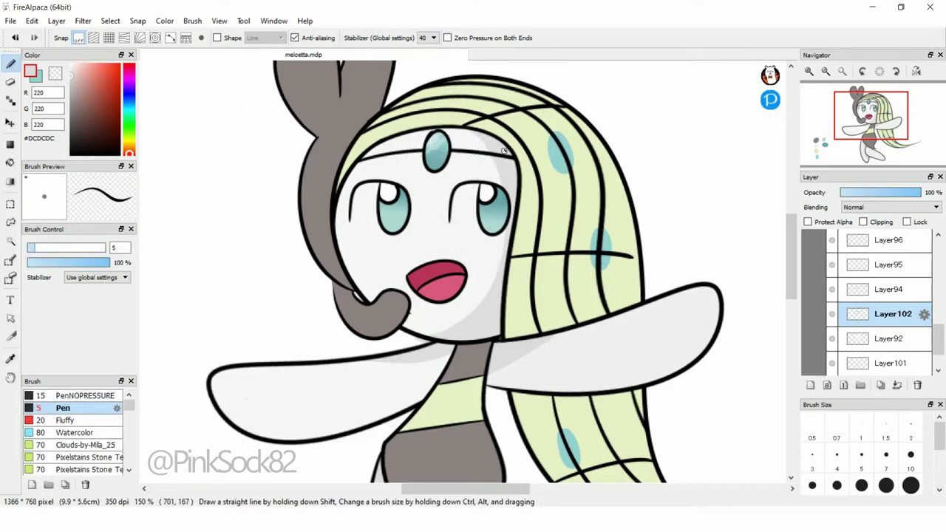
pyautogui.moveTo(436, 359); pyautogui.dragTo(425, 397)
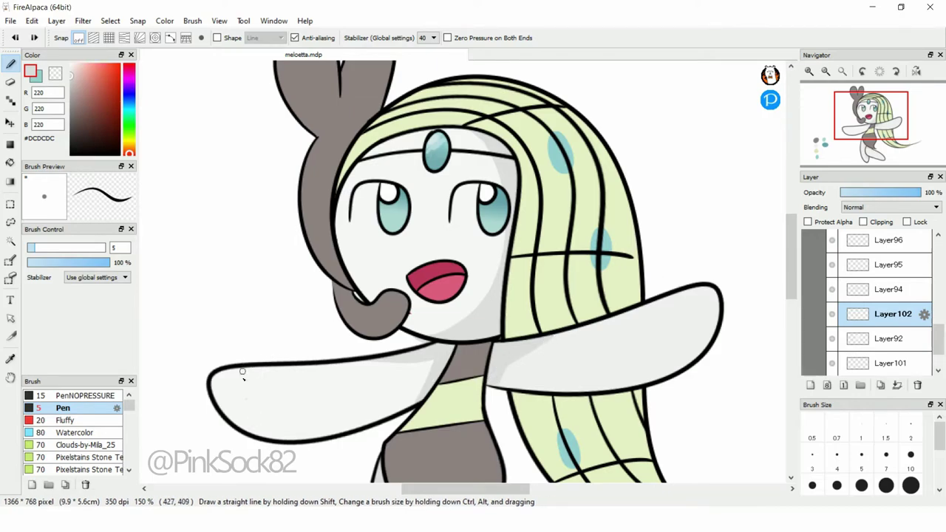
pyautogui.press('g')
pyautogui.click(869, 153)
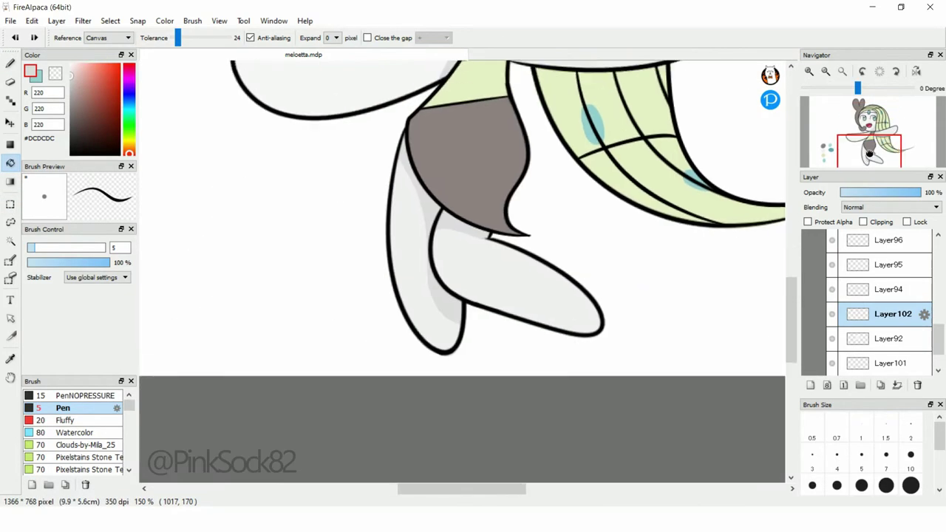
pyautogui.moveTo(869, 152); pyautogui.dragTo(873, 145)
pyautogui.press('b')
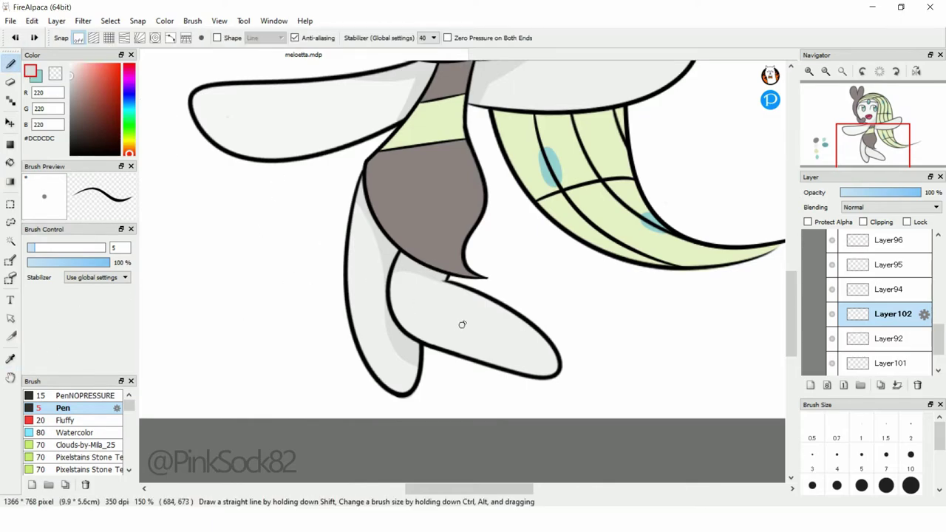
pyautogui.click(910, 477)
pyautogui.moveTo(431, 275); pyautogui.dragTo(481, 296)
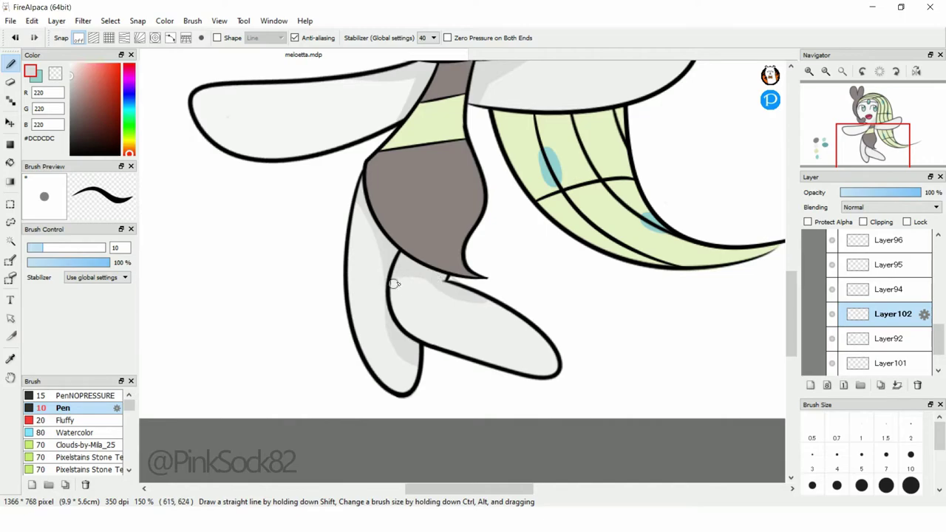
pyautogui.scroll(2, 694, 114)
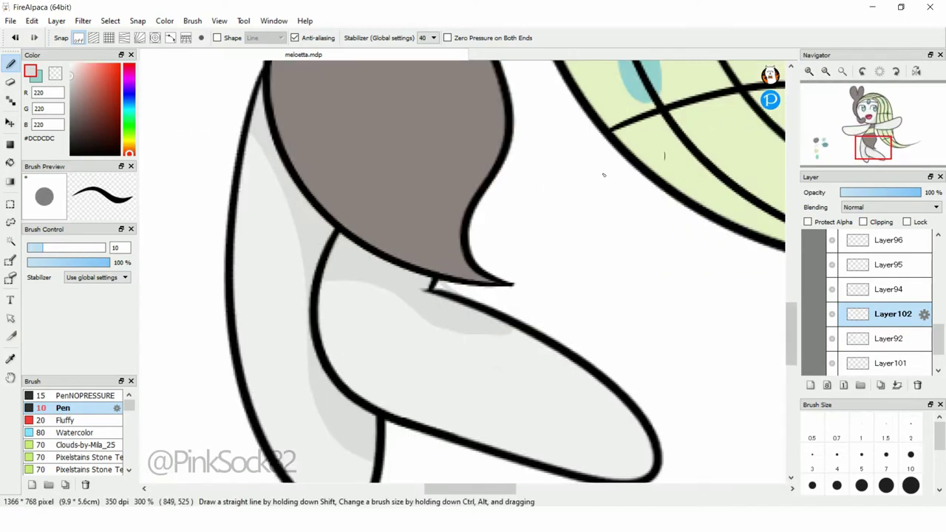
pyautogui.moveTo(872, 122)
pyautogui.mouseDown()
pyautogui.moveTo(879, 137)
pyautogui.moveTo(879, 123)
pyautogui.mouseUp()
pyautogui.scroll(-2, 877, 132)
pyautogui.scroll(3, 880, 311)
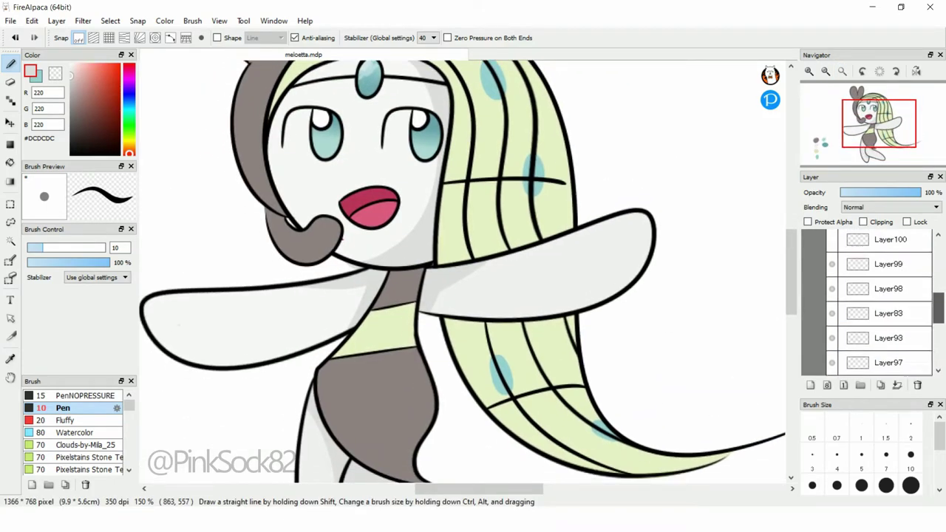
# On Layer83, paint soft green watercolour shading over the hair using the sampled hair colour.
pyautogui.click(890, 315)
pyautogui.press('i')
pyautogui.click(201, 303)
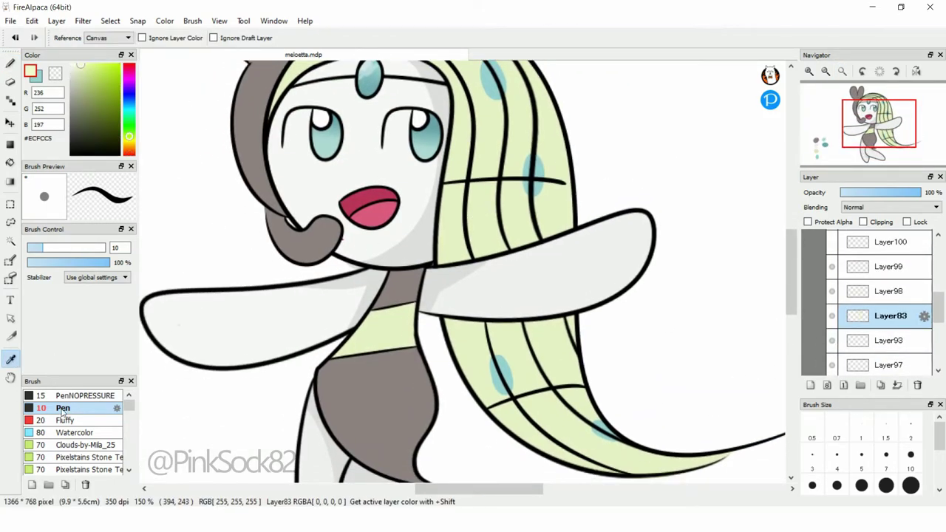
pyautogui.click(74, 432)
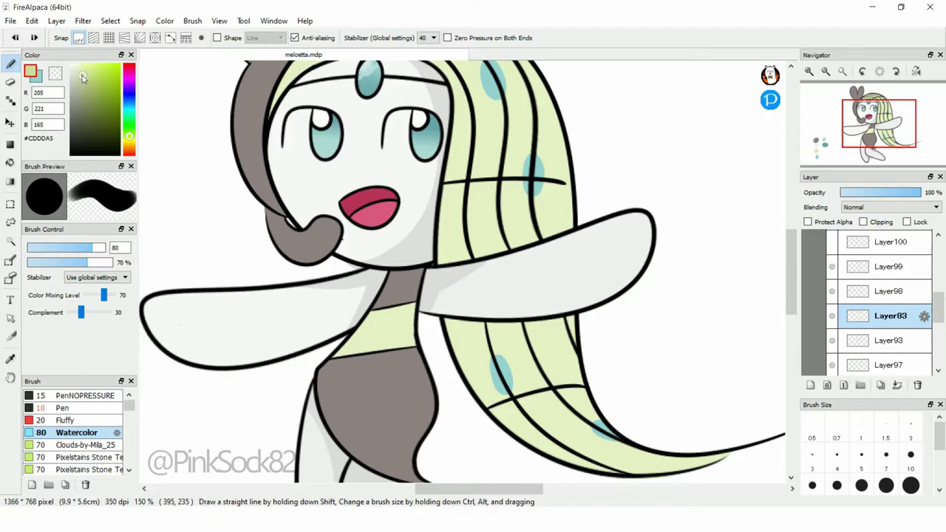
pyautogui.moveTo(543, 210); pyautogui.dragTo(458, 262)
pyautogui.moveTo(532, 89); pyautogui.dragTo(509, 237)
pyautogui.moveTo(576, 311)
pyautogui.mouseDown()
pyautogui.moveTo(468, 338)
pyautogui.moveTo(560, 370)
pyautogui.mouseUp()
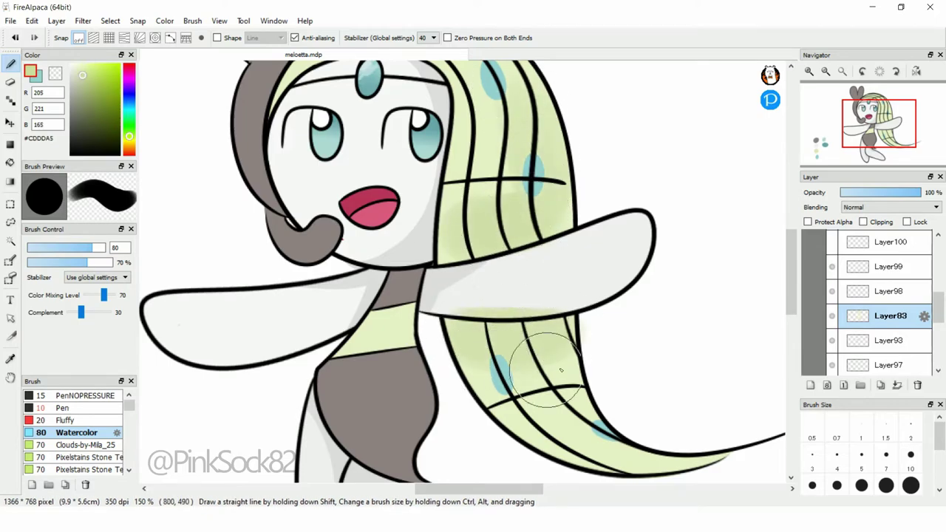
pyautogui.moveTo(879, 123); pyautogui.dragTo(874, 104)
pyautogui.click(86, 64)
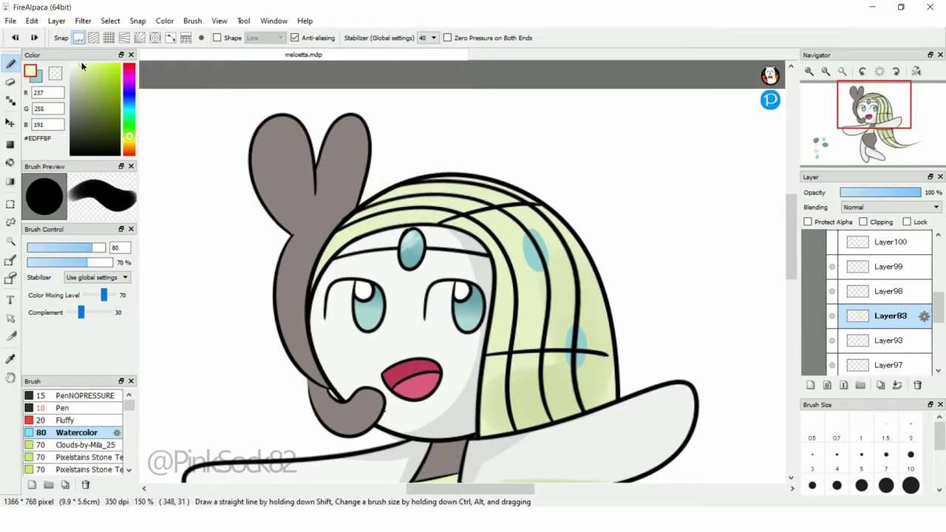
pyautogui.moveTo(462, 205); pyautogui.dragTo(458, 242)
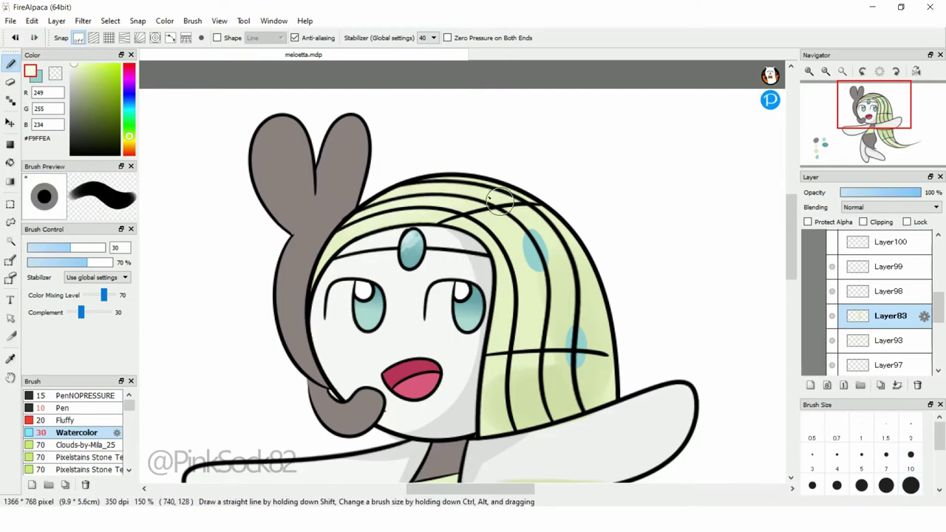
pyautogui.moveTo(874, 105); pyautogui.dragTo(886, 132)
# Inspect the layer stack, selecting Layer102, Layer93 and Layer77 and hiding Layer93.
pyautogui.press('e')
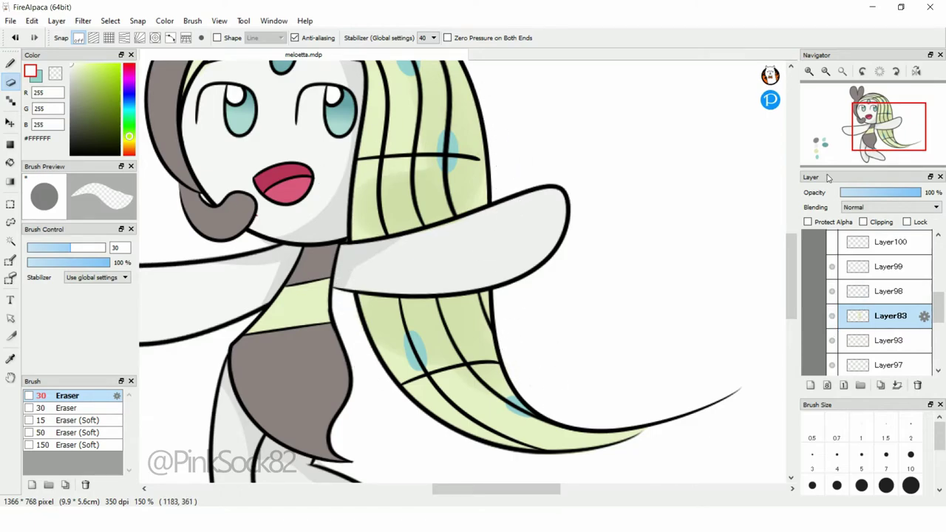
pyautogui.scroll(5, 935, 313)
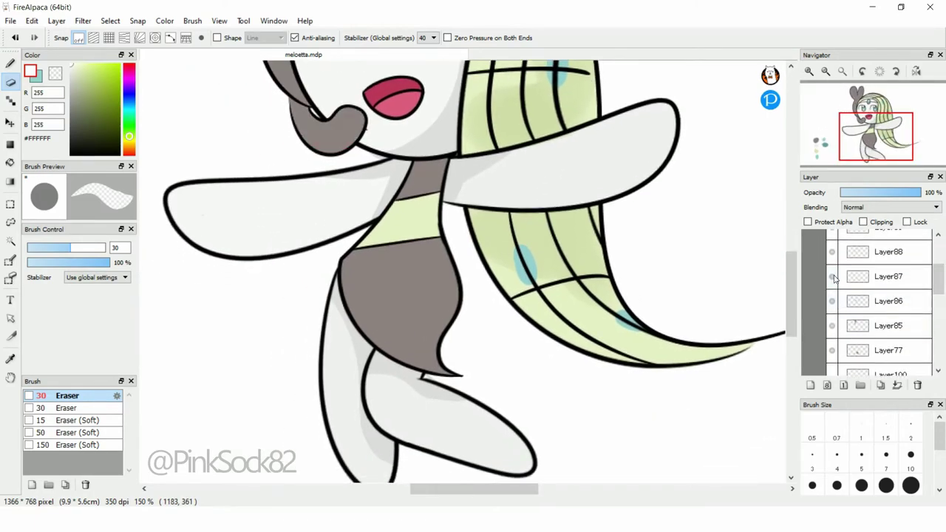
pyautogui.scroll(-3, 833, 289)
pyautogui.scroll(-3, 833, 303)
pyautogui.scroll(-1, 832, 317)
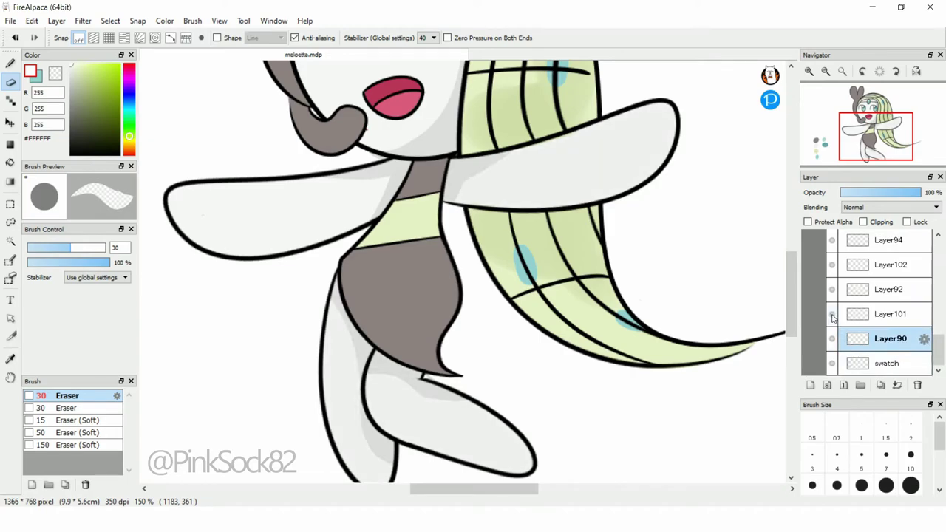
pyautogui.click(854, 264)
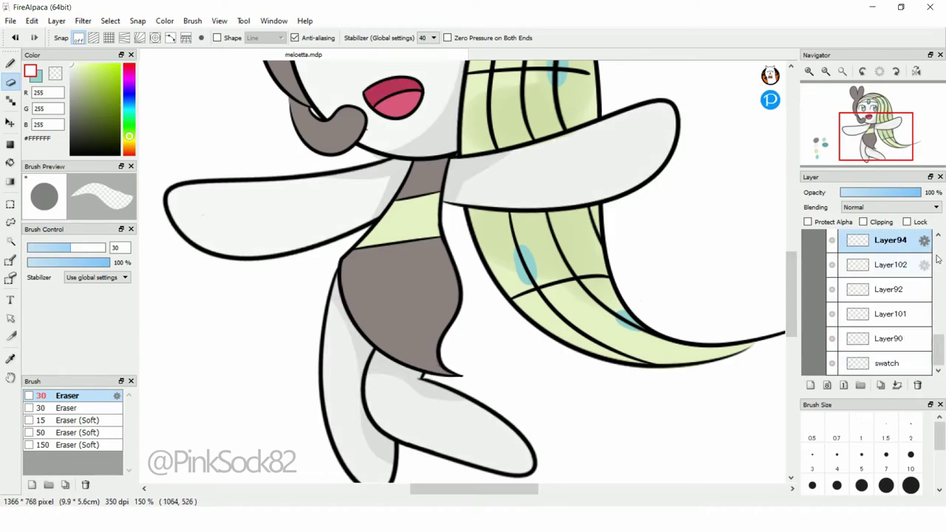
pyautogui.scroll(2, 857, 295)
pyautogui.click(832, 288)
pyautogui.scroll(1, 833, 344)
pyautogui.click(832, 318)
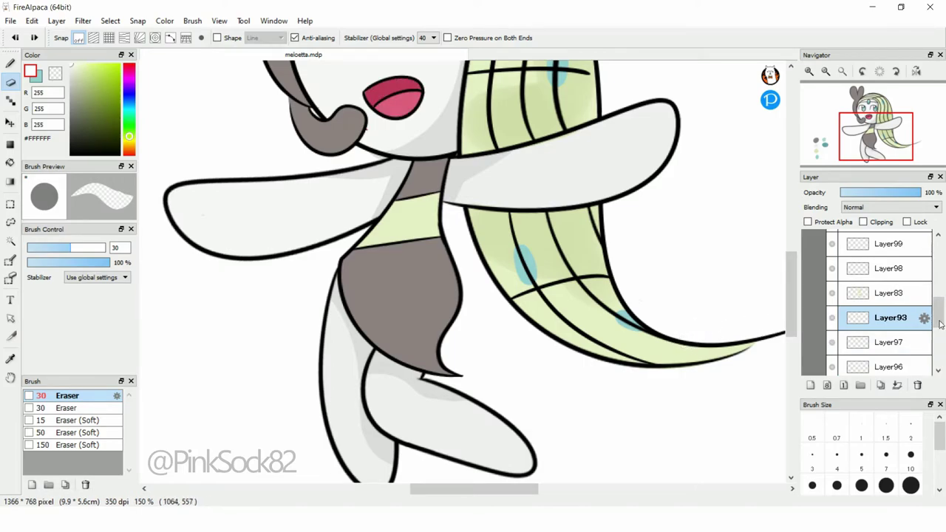
pyautogui.scroll(3, 868, 310)
pyautogui.click(872, 278)
# Darken the body shading by lowering Brightness in the Hue filter.
pyautogui.click(83, 21)
pyautogui.click(103, 47)
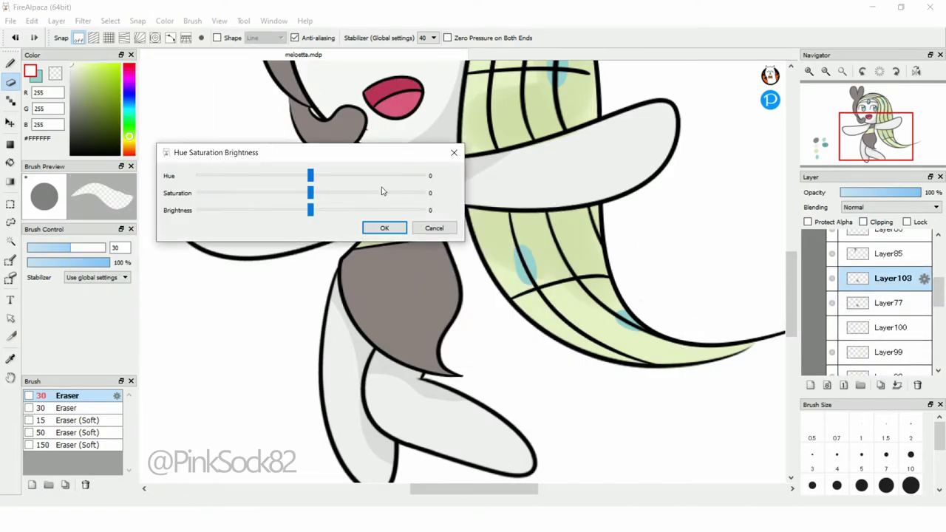
pyautogui.moveTo(308, 211); pyautogui.dragTo(290, 210)
pyautogui.click(385, 228)
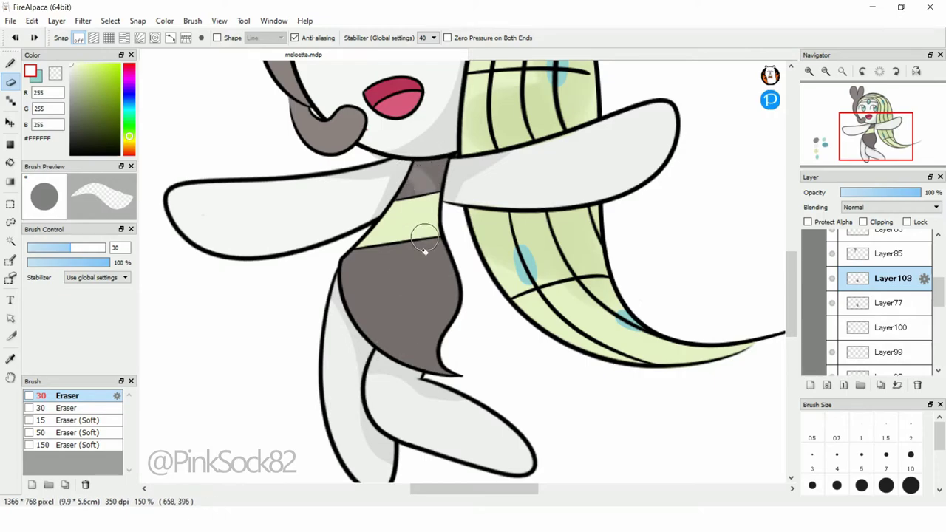
# Erase light diagonal streaks down the dark grey body.
pyautogui.moveTo(427, 181); pyautogui.dragTo(385, 434)
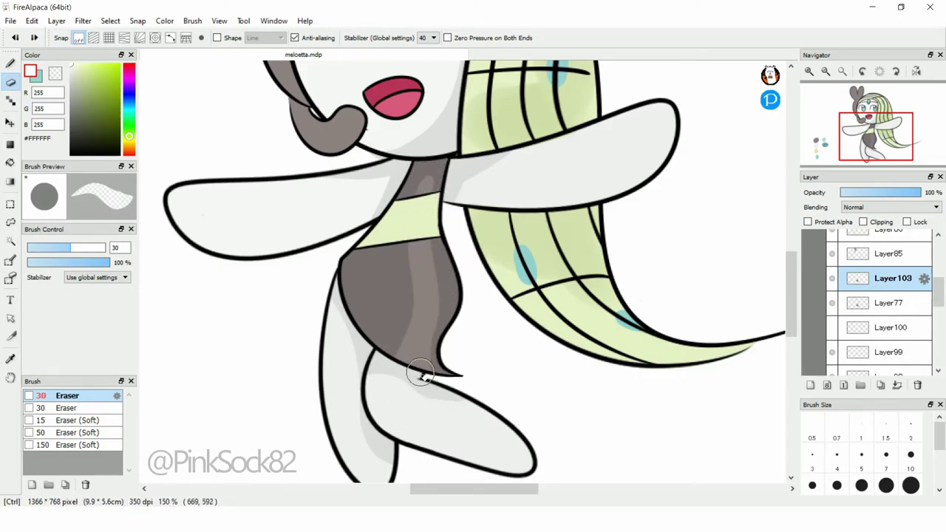
pyautogui.moveTo(423, 164); pyautogui.dragTo(372, 350)
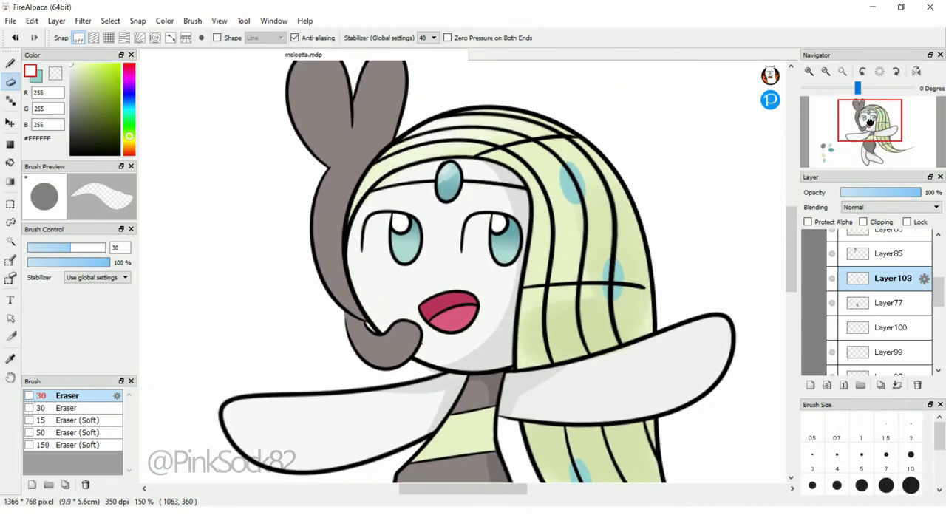
pyautogui.keyDown('ctrl'); pyautogui.click(444, 337); pyautogui.keyUp('ctrl')
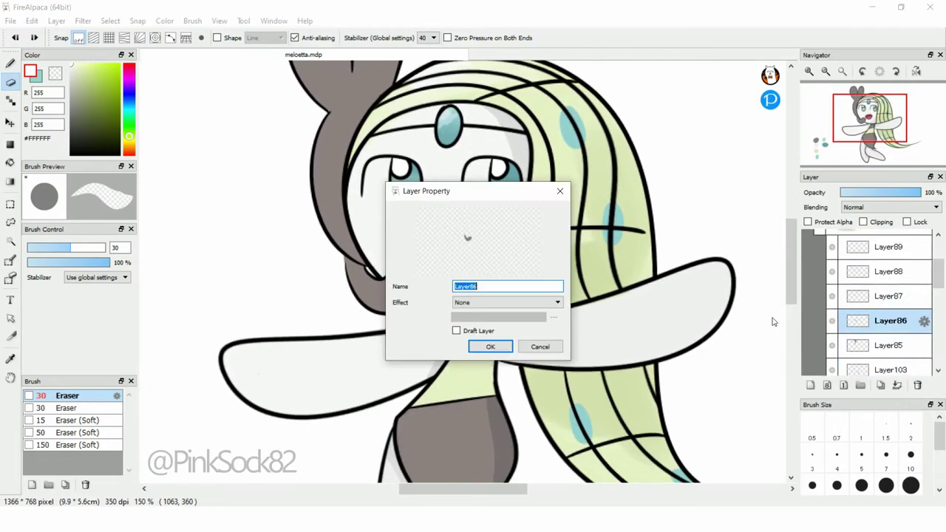
# Eyedrop the curl's grey and brush watercolour shading along the hair curl beside the face.
pyautogui.keyDown('alt'); pyautogui.click(484, 347); pyautogui.keyUp('alt')
pyautogui.press('b')
pyautogui.moveTo(347, 89)
pyautogui.mouseDown()
pyautogui.moveTo(370, 273)
pyautogui.moveTo(396, 296)
pyautogui.moveTo(360, 263)
pyautogui.mouseUp()
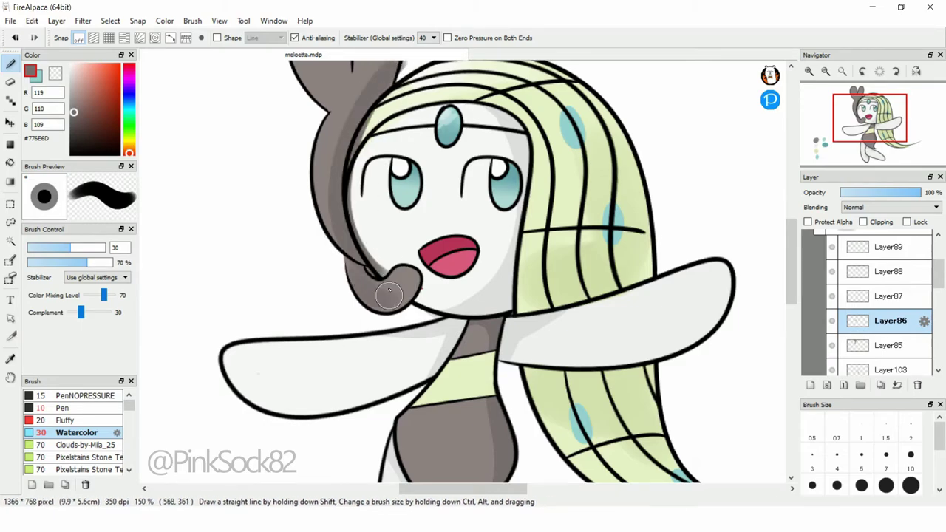
pyautogui.press('e')
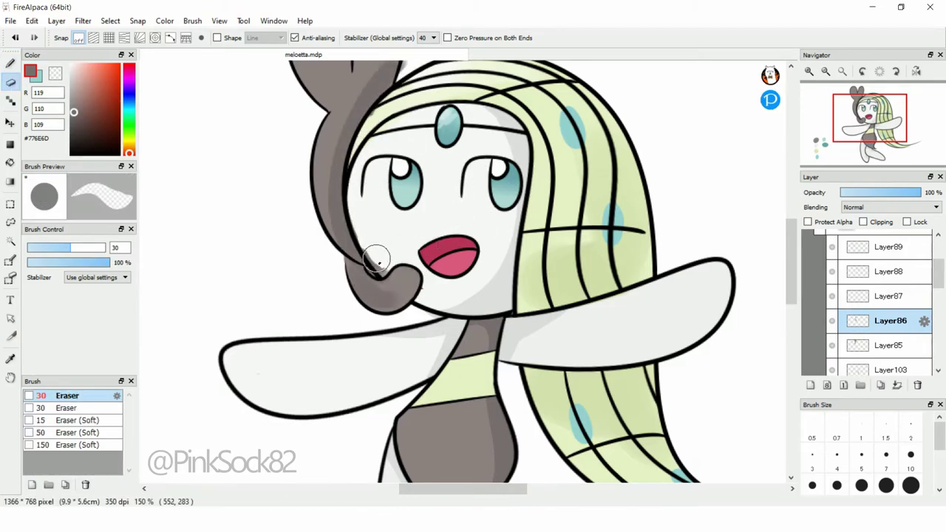
pyautogui.scroll(-3, 371, 252)
pyautogui.scroll(5, 473, 199)
pyautogui.press('b')
pyautogui.moveTo(443, 237); pyautogui.dragTo(470, 198)
# Brighten the top of the left ear with two lighter greys, then sample the face's pale grey.
pyautogui.keyDown('alt'); pyautogui.click(407, 295); pyautogui.keyUp('alt')
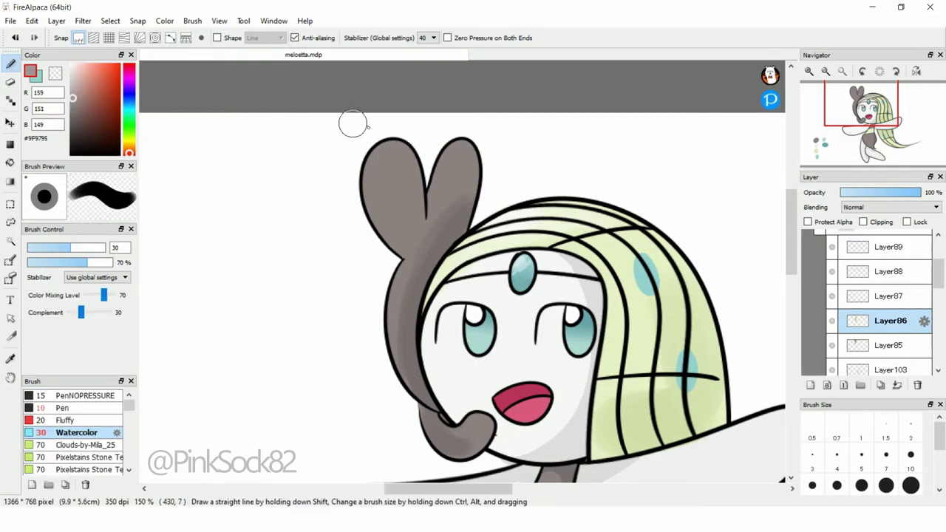
pyautogui.moveTo(373, 148); pyautogui.dragTo(413, 193)
pyautogui.keyDown('alt'); pyautogui.click(458, 151); pyautogui.keyUp('alt')
pyautogui.moveTo(369, 141); pyautogui.dragTo(371, 164)
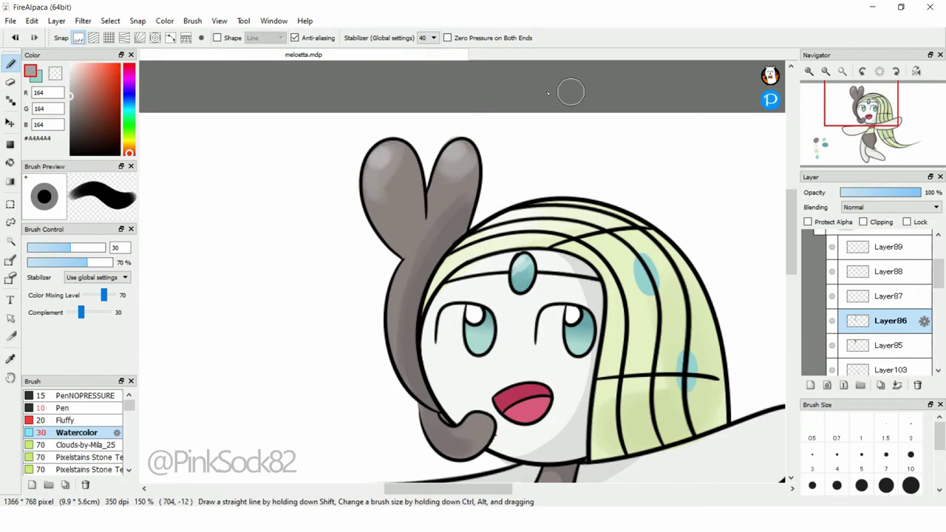
pyautogui.moveTo(564, 427); pyautogui.dragTo(436, 308)
pyautogui.keyDown('alt'); pyautogui.click(435, 308); pyautogui.keyUp('alt')
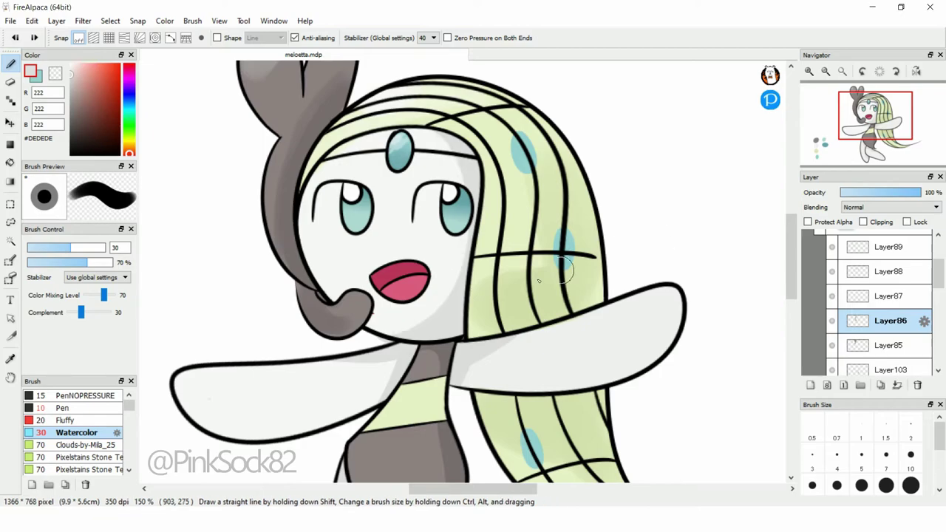
pyautogui.click(869, 138)
pyautogui.moveTo(870, 137); pyautogui.dragTo(875, 127)
pyautogui.scroll(3, 887, 310)
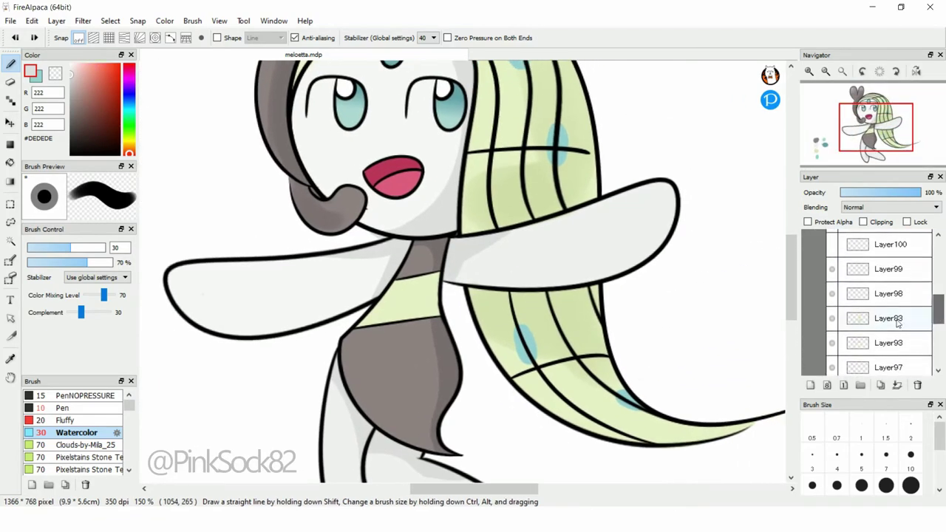
pyautogui.doubleClick(890, 342)
pyautogui.click(540, 347)
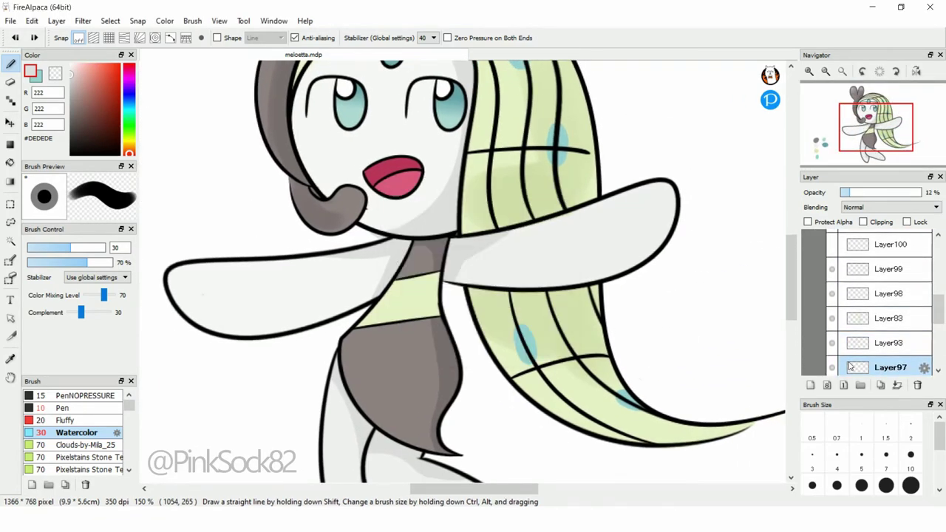
pyautogui.scroll(-5, 868, 354)
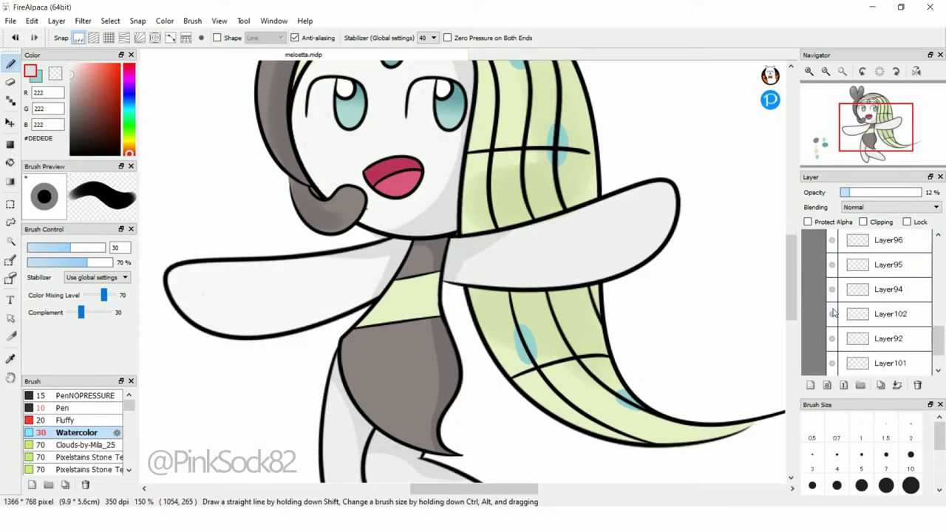
pyautogui.scroll(3, 860, 333)
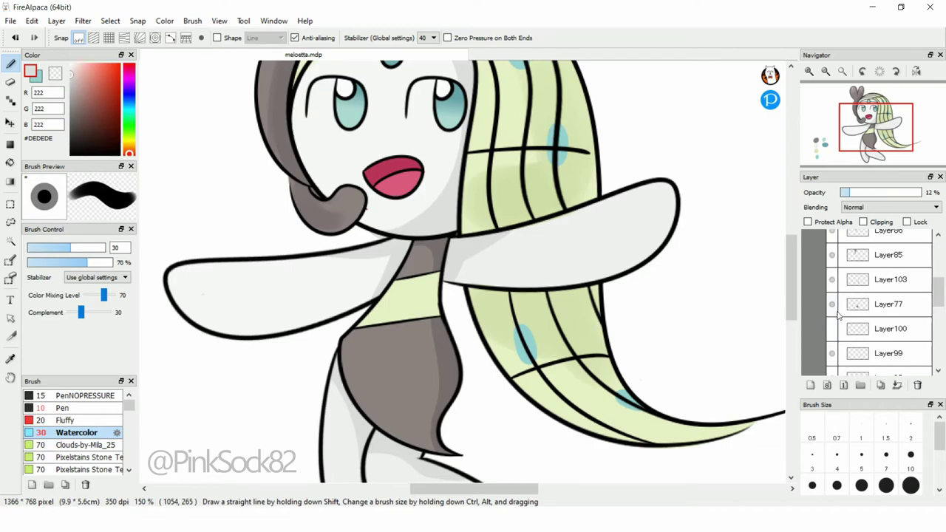
pyautogui.scroll(3, 926, 273)
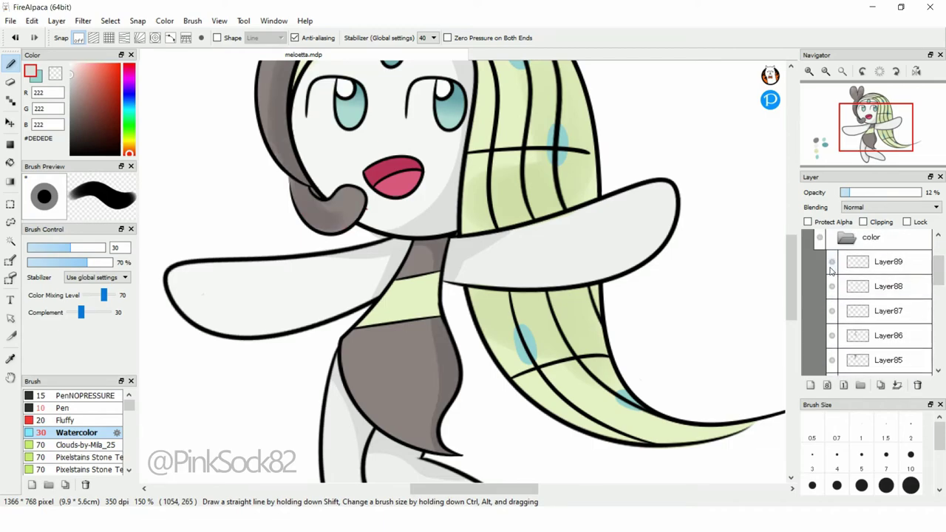
pyautogui.scroll(-3, 831, 303)
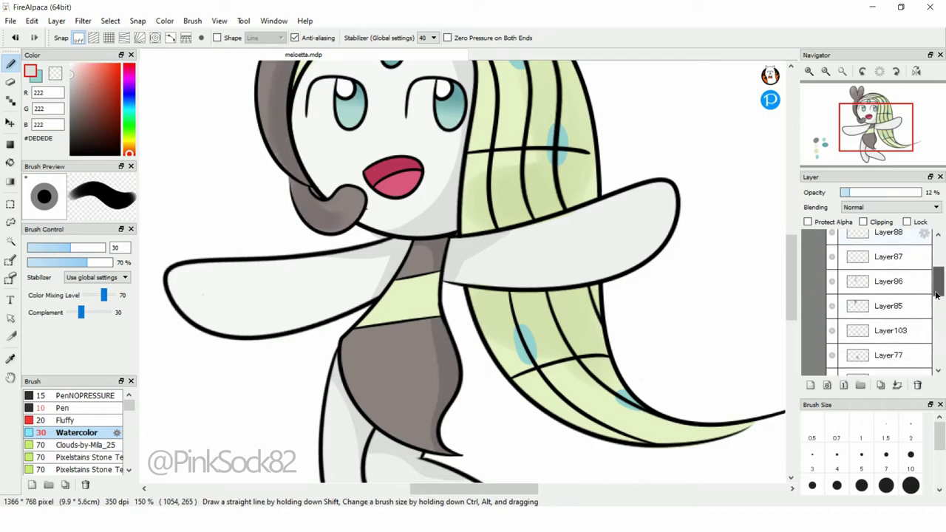
pyautogui.scroll(-2, 833, 328)
pyautogui.click(832, 333)
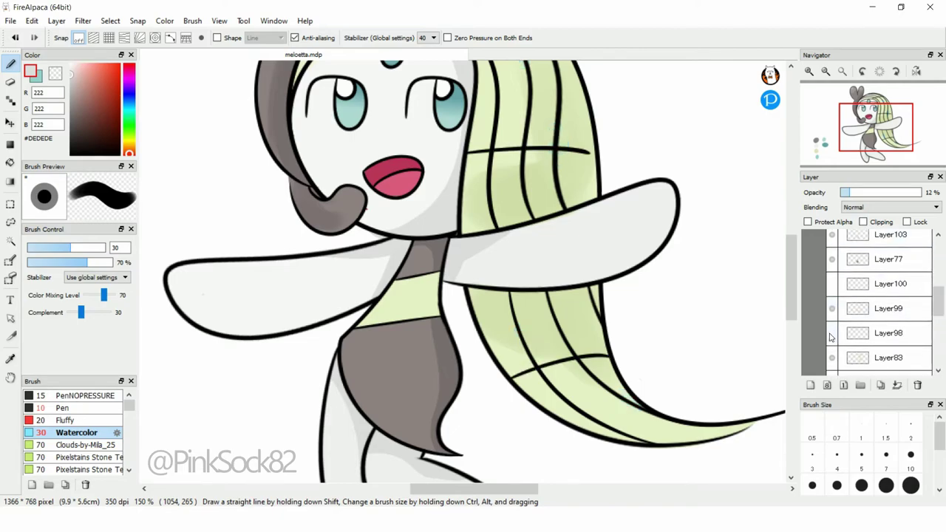
pyautogui.scroll(-3, 835, 318)
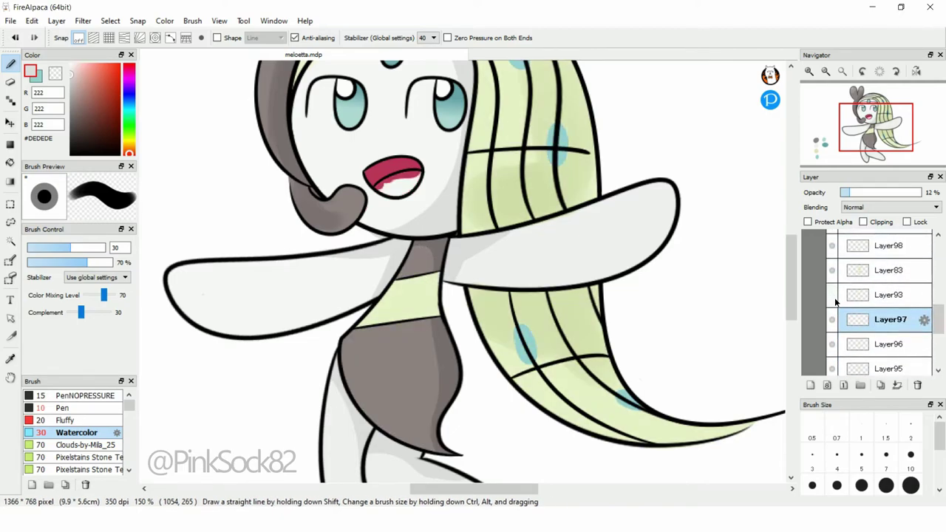
pyautogui.press('e')
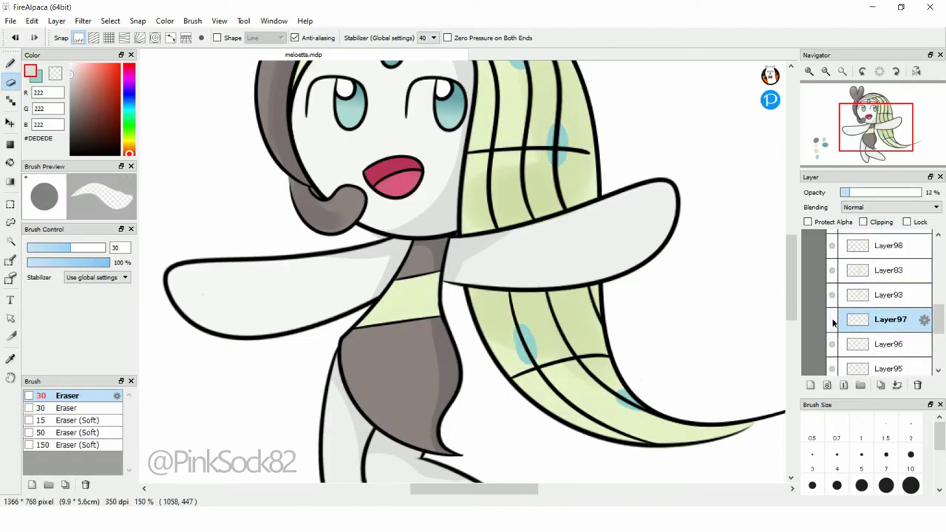
pyautogui.scroll(-2, 833, 355)
pyautogui.click(849, 304)
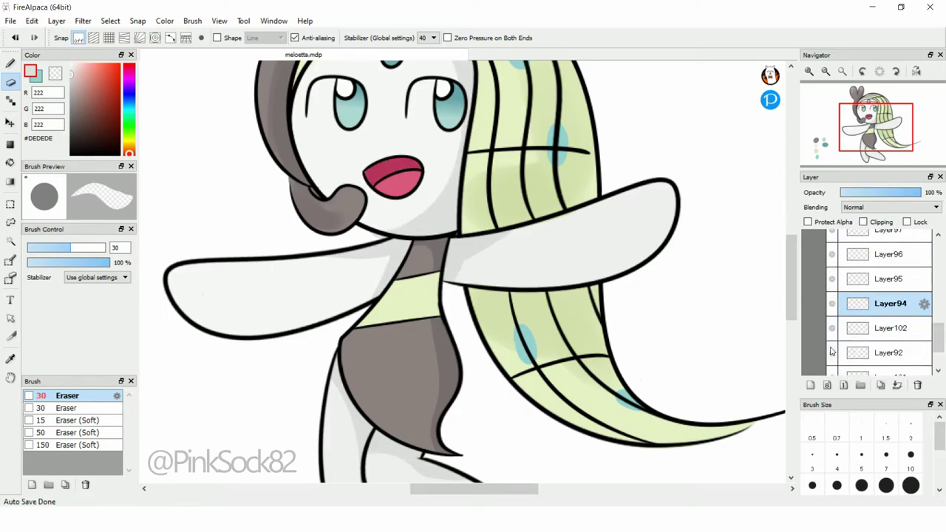
pyautogui.scroll(-2, 831, 352)
pyautogui.moveTo(941, 355); pyautogui.dragTo(940, 264)
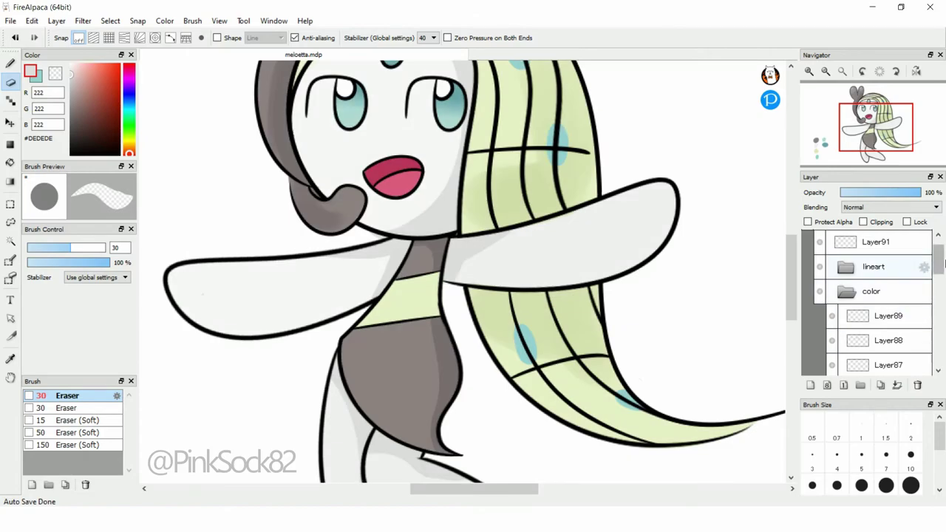
pyautogui.scroll(-2, 829, 319)
pyautogui.click(831, 323)
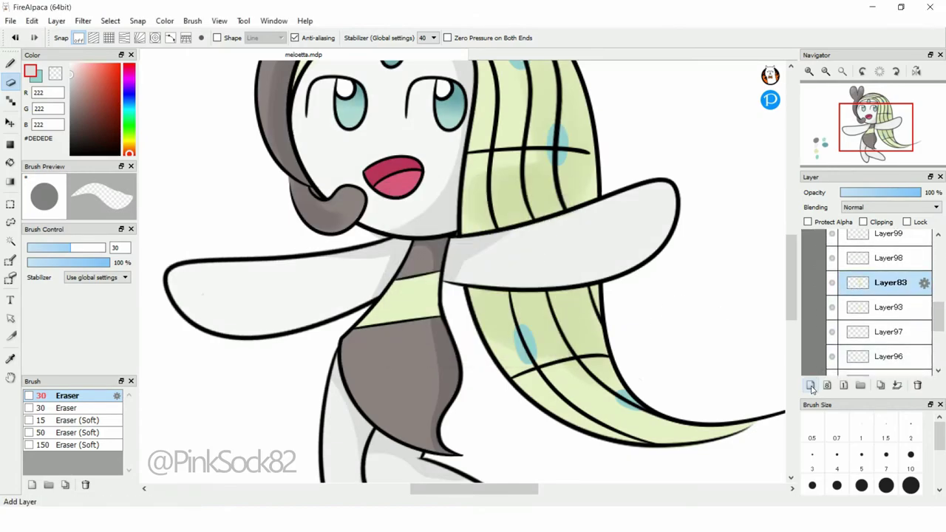
pyautogui.click(12, 359)
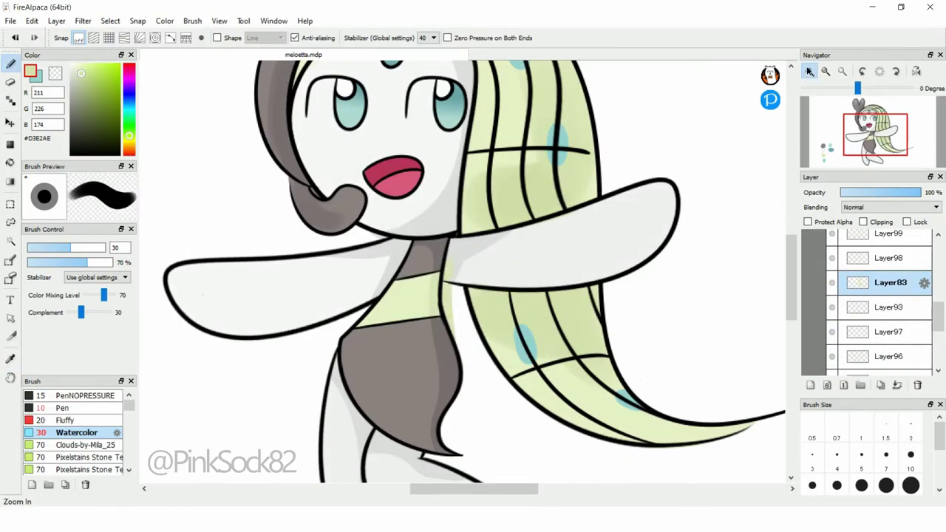
pyautogui.click(808, 71)
pyautogui.click(11, 81)
pyautogui.click(826, 71)
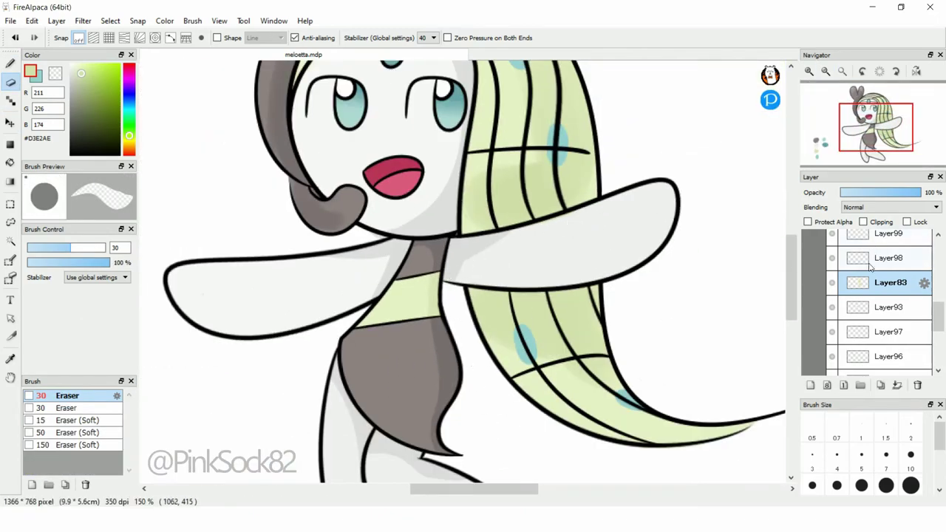
pyautogui.click(841, 70)
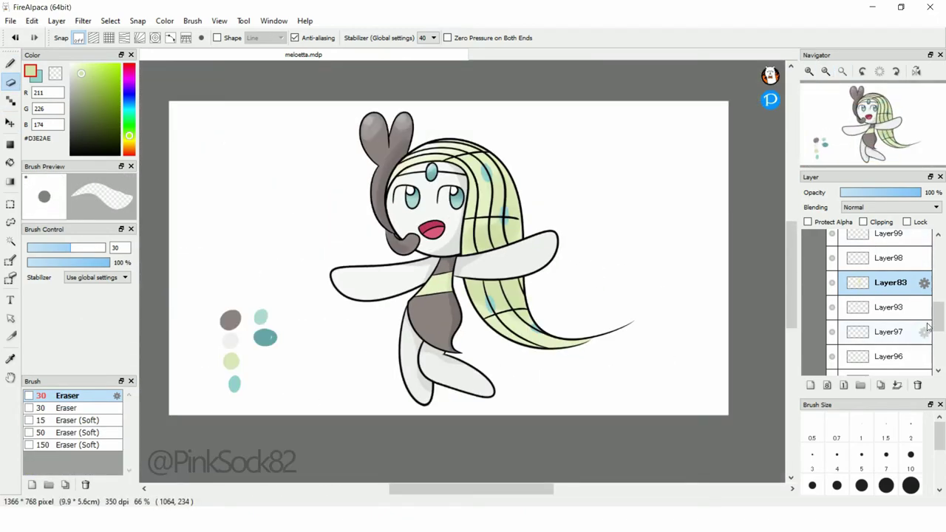
# Draw a thin black triangle outline beside Meloetta's head on Layer83.
pyautogui.scroll(-5, 831, 362)
pyautogui.press('b')
pyautogui.moveTo(252, 207); pyautogui.dragTo(257, 238)
pyautogui.hotkey('ctrl', 'z')
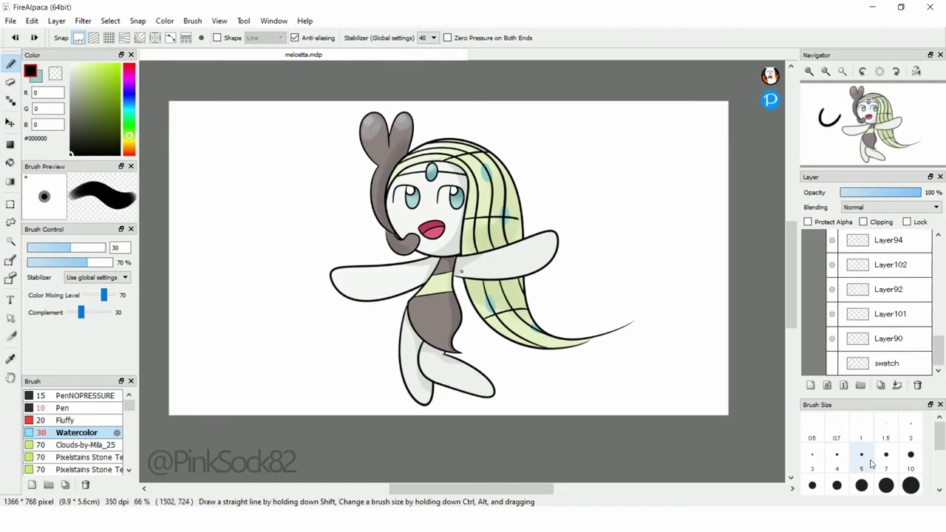
pyautogui.click(862, 454)
pyautogui.click(809, 72)
pyautogui.scroll(3, 926, 303)
pyautogui.click(890, 291)
pyautogui.moveTo(424, 99)
pyautogui.mouseDown()
pyautogui.moveTo(404, 198)
pyautogui.moveTo(444, 170)
pyautogui.mouseUp()
pyautogui.moveTo(423, 99); pyautogui.dragTo(486, 132)
# Fill the triangle dark grey on a new layer.
pyautogui.press('e')
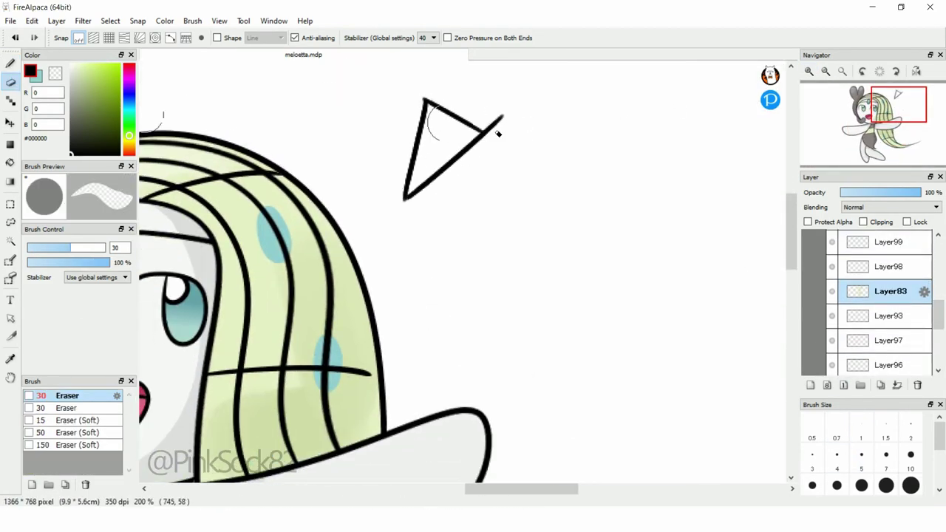
pyautogui.press('g')
pyautogui.click(440, 144)
pyautogui.hotkey('ctrl', 'z')
pyautogui.click(72, 133)
pyautogui.click(809, 385)
pyautogui.click(432, 126)
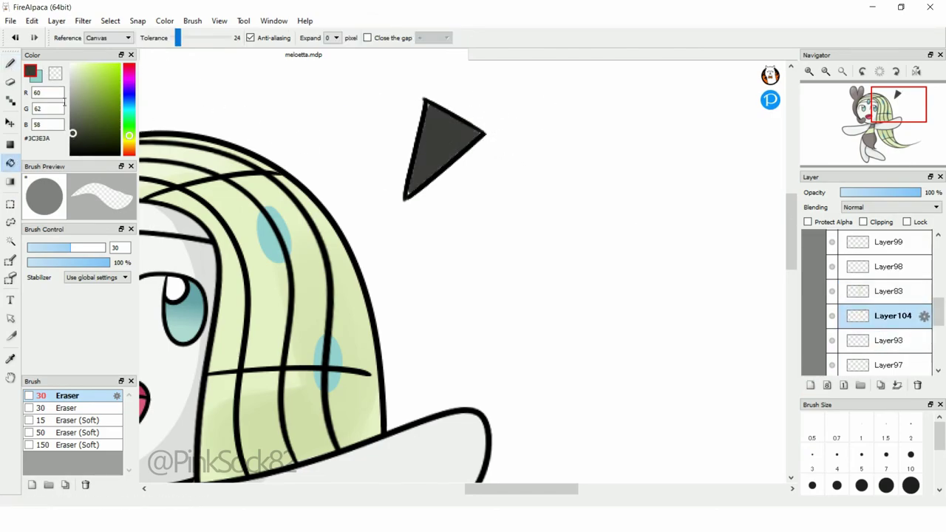
pyautogui.hotkey('ctrl', 'z')
pyautogui.press('b')
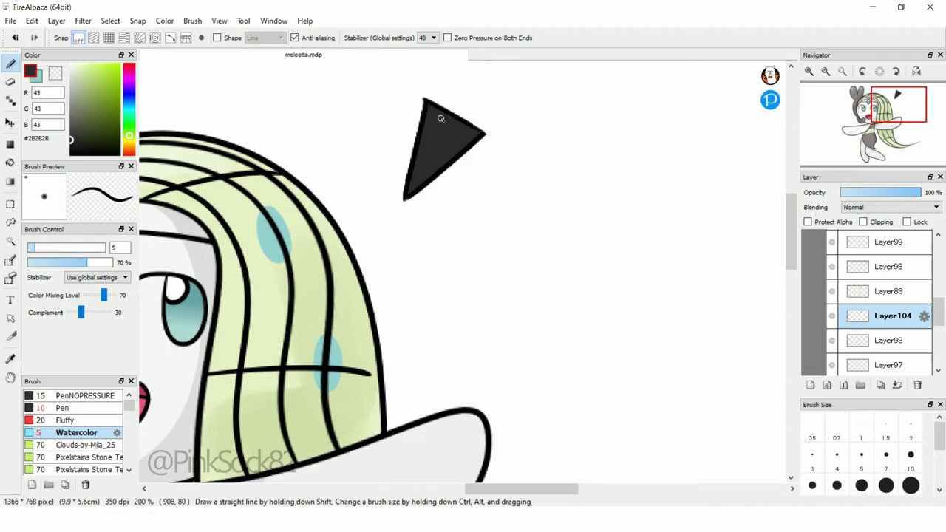
# Zoom out and select the finished triangle.
pyautogui.hotkey('ctrl', '-')
pyautogui.press('m')
pyautogui.moveTo(417, 167)
pyautogui.mouseDown()
pyautogui.moveTo(507, 249)
pyautogui.moveTo(544, 207)
pyautogui.mouseUp()
# Duplicate the triangle, rotate the copy beside the first, and merge it into Layer104.
pyautogui.hotkey('ctrl', 'c')
pyautogui.hotkey('ctrl', 'v')
pyautogui.hotkey('ctrl', 't')
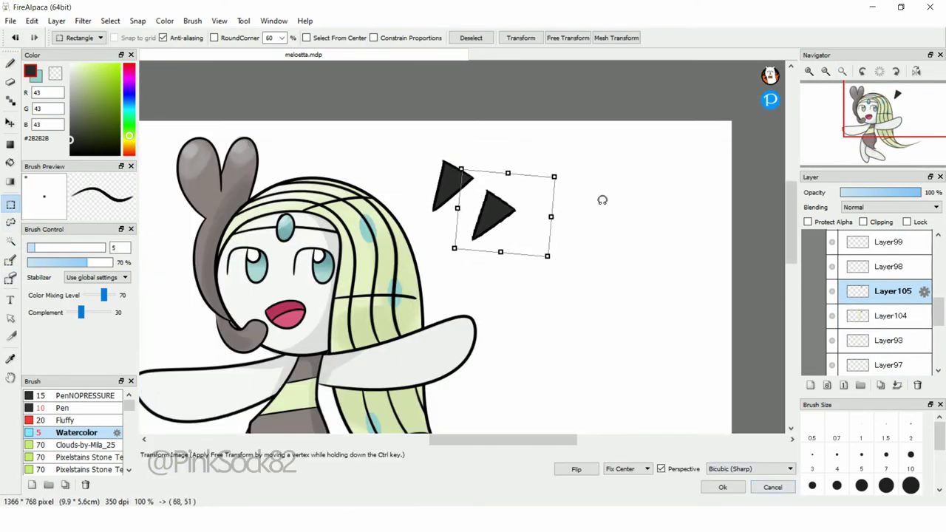
pyautogui.moveTo(601, 201); pyautogui.dragTo(508, 232)
pyautogui.click(724, 487)
pyautogui.hotkey('ctrl', 'e')
pyautogui.hotkey('ctrl', 'd')
# Add a third triangle copy, transform it into place, and merge it down.
pyautogui.press('l')
pyautogui.moveTo(416, 169); pyautogui.dragTo(421, 172)
pyautogui.hotkey('ctrl', 'c')
pyautogui.hotkey('ctrl', 'v')
pyautogui.hotkey('ctrl', 'shift', 't')
pyautogui.press('Return')
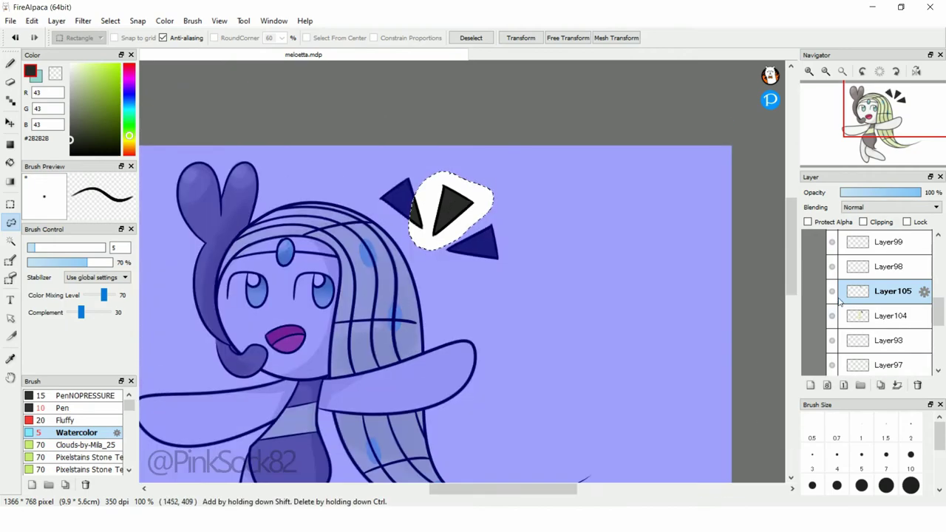
pyautogui.hotkey('ctrl', 'e')
pyautogui.hotkey('ctrl', 'd')
# Rotate all three triangles together into a tilted burst and deselect.
pyautogui.moveTo(509, 194); pyautogui.dragTo(509, 195)
pyautogui.hotkey('ctrl', 'shift', 't')
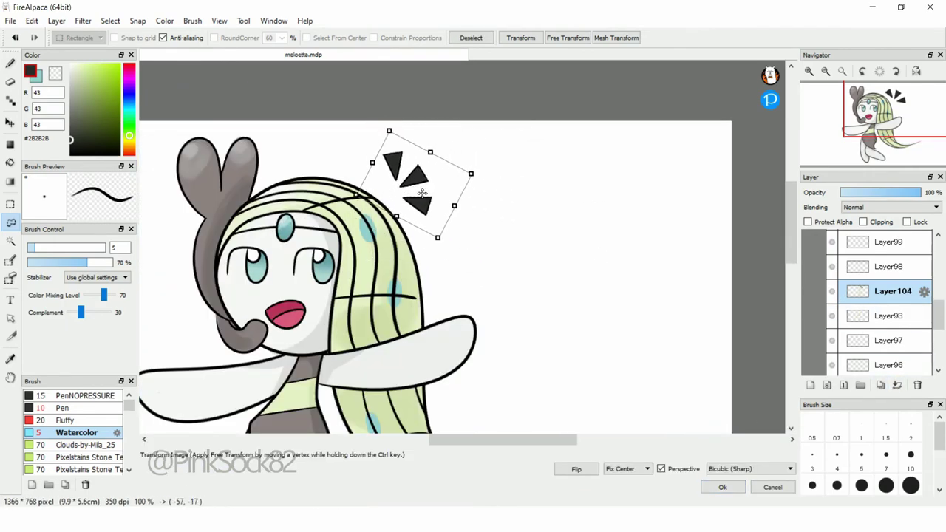
pyautogui.click(720, 489)
pyautogui.hotkey('ctrl', 'd')
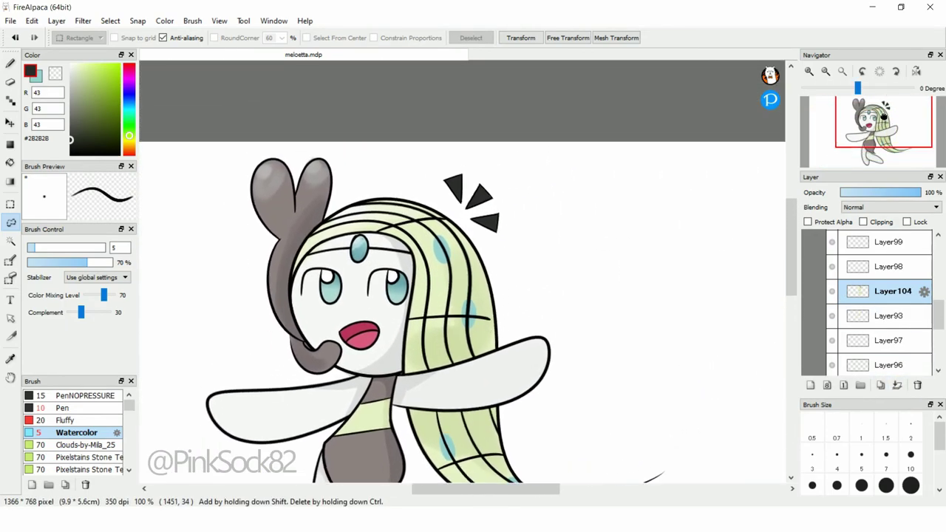
pyautogui.scroll(5, 451, 251)
pyautogui.press('b')
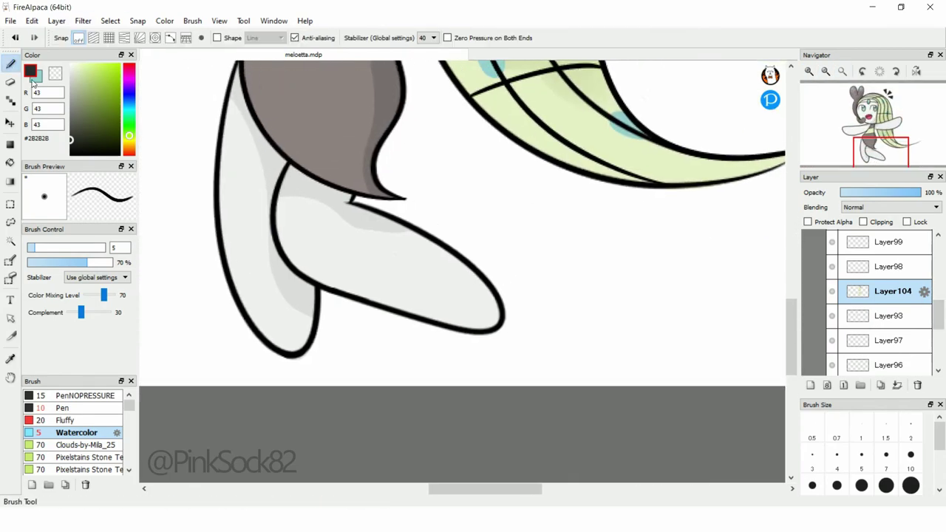
pyautogui.click(104, 75)
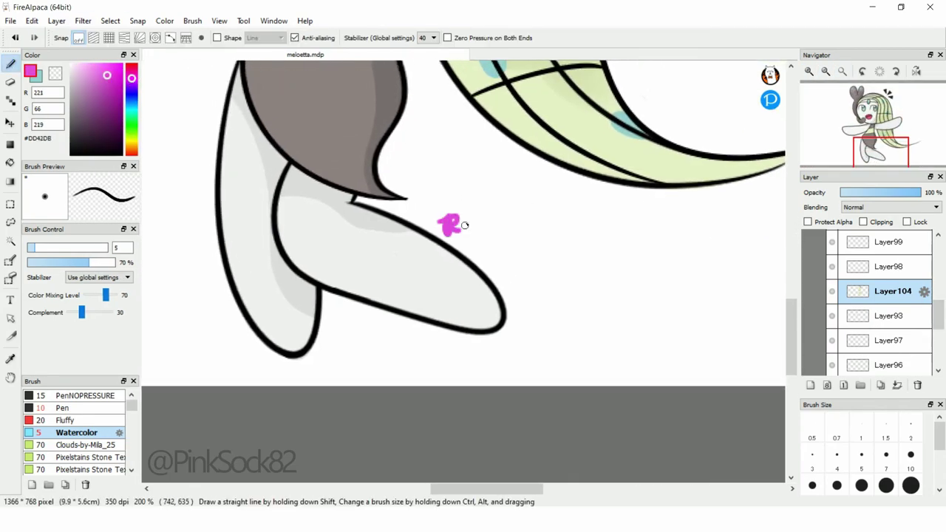
pyautogui.scroll(-5, 544, 240)
pyautogui.hotkey('ctrl', 'z')
pyautogui.scroll(4, 518, 244)
pyautogui.scroll(-4, 517, 243)
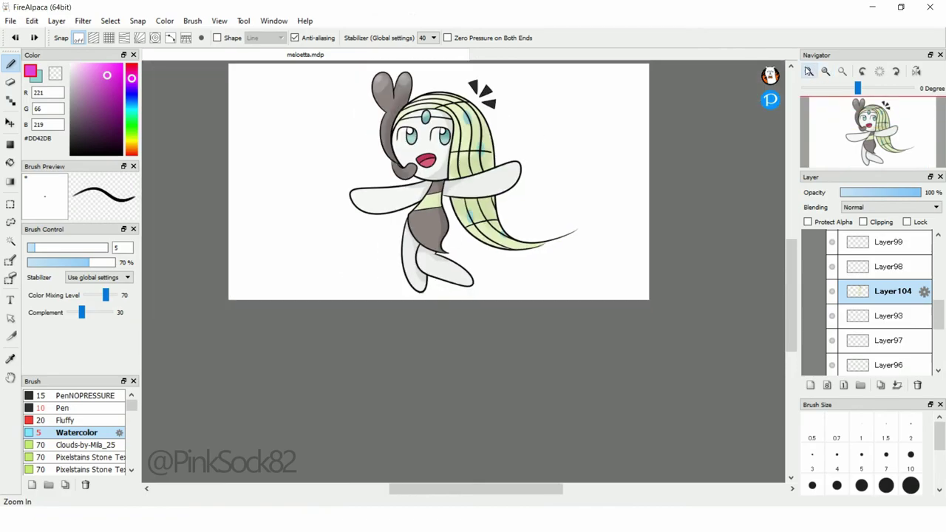